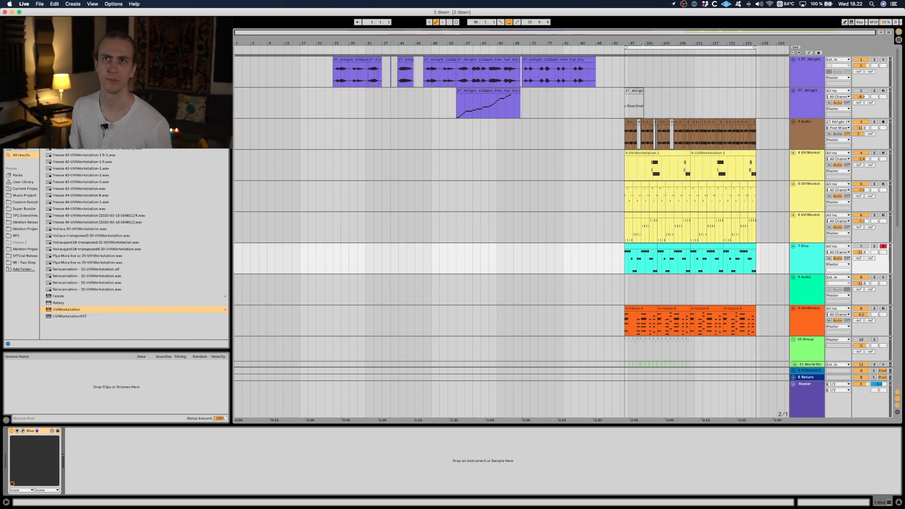
# View the commands available for the vocal clip, including Slice to New MIDI Track, and bring up the sliced vocal track's devices.
pyautogui.click(429, 80)
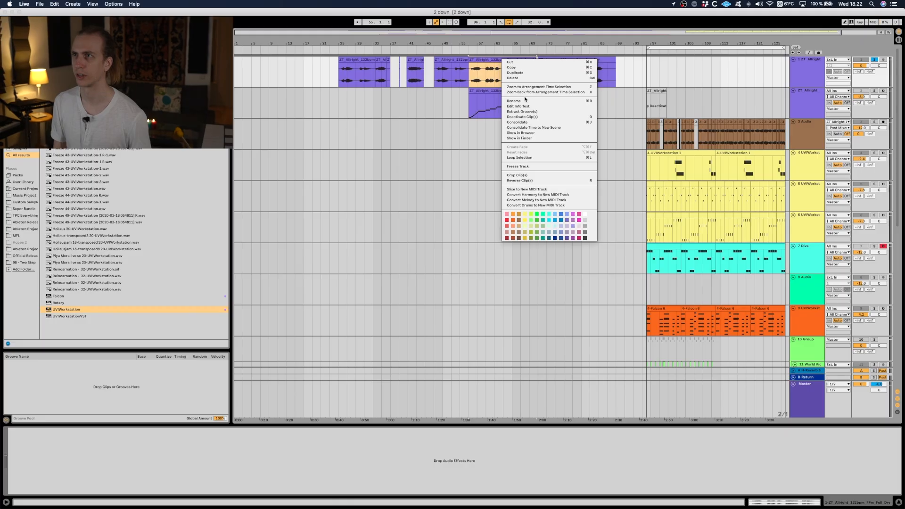
pyautogui.click(526, 99)
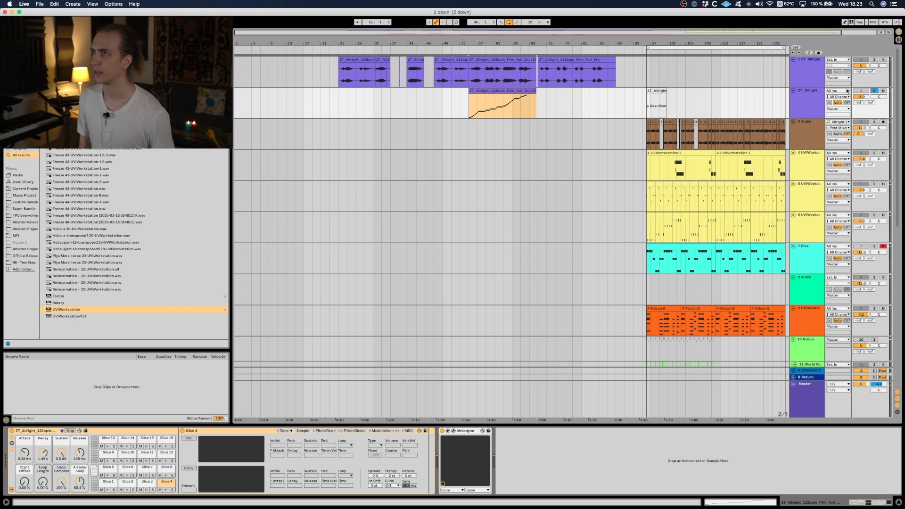
pyautogui.moveTo(493, 41); pyautogui.dragTo(494, 45)
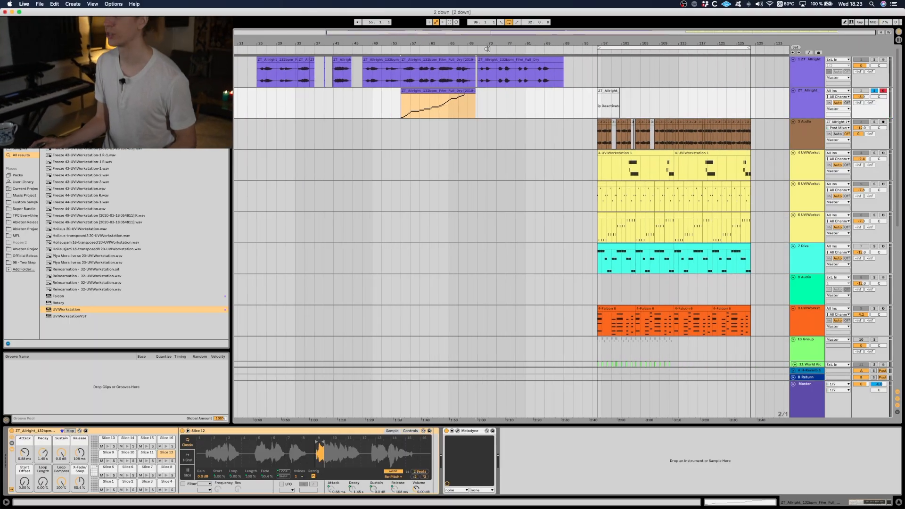
# Reactivate the deactivated MIDI clip at bar 96 on the sliced vocal track and play it back.
pyautogui.click(614, 89)
pyautogui.click(614, 90)
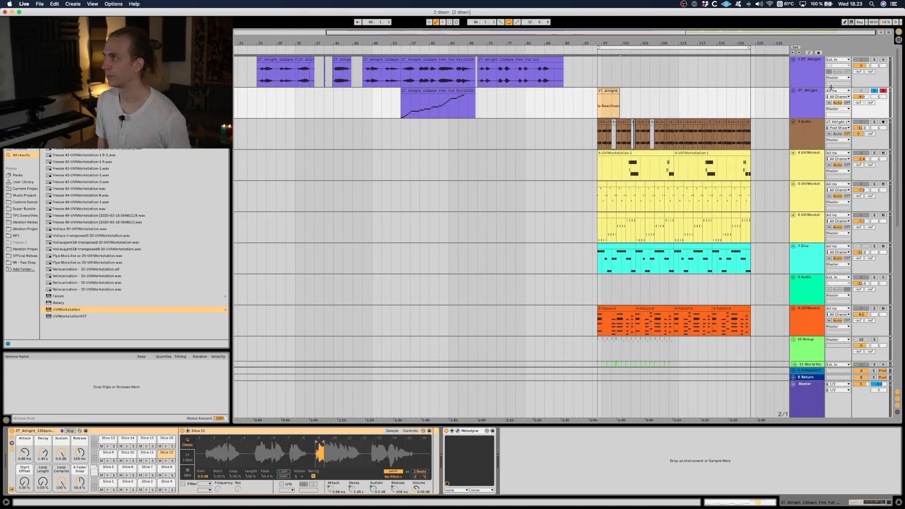
pyautogui.press('0')
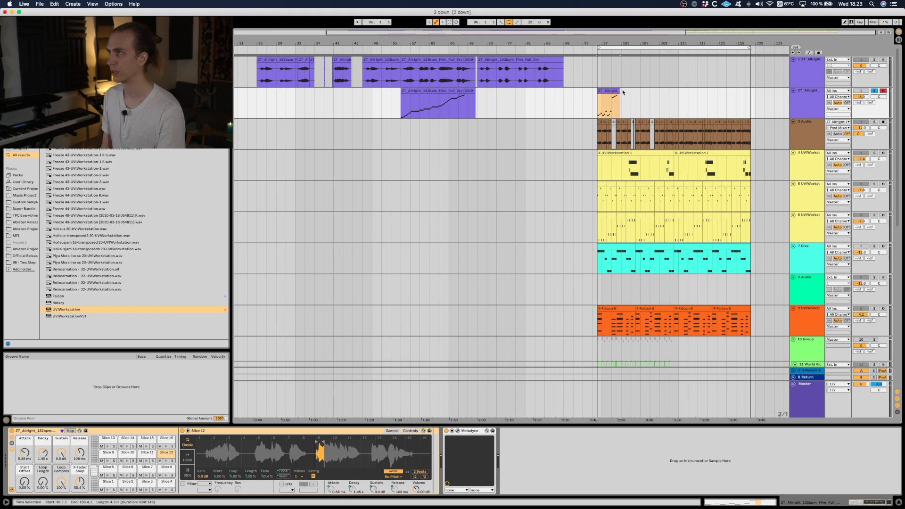
pyautogui.moveTo(624, 43); pyautogui.dragTo(551, 90)
pyautogui.press('space')
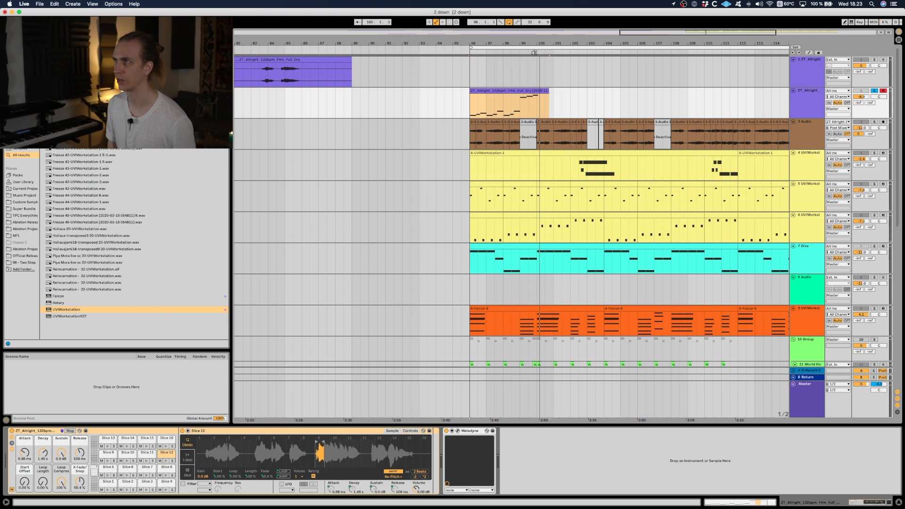
# Open the Melodyne plug-in on the sliced vocal track, view the vocal's note blobs, and close it again.
pyautogui.moveTo(540, 44); pyautogui.dragTo(560, 45)
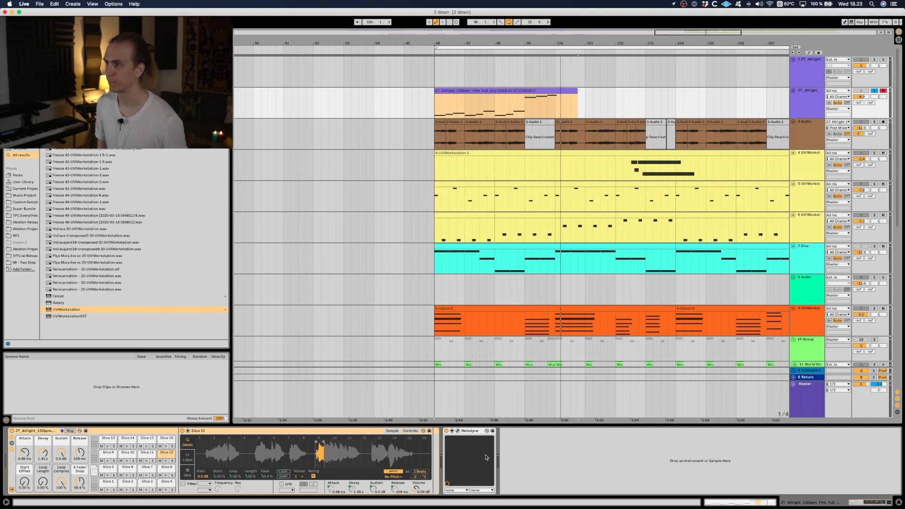
pyautogui.click(458, 431)
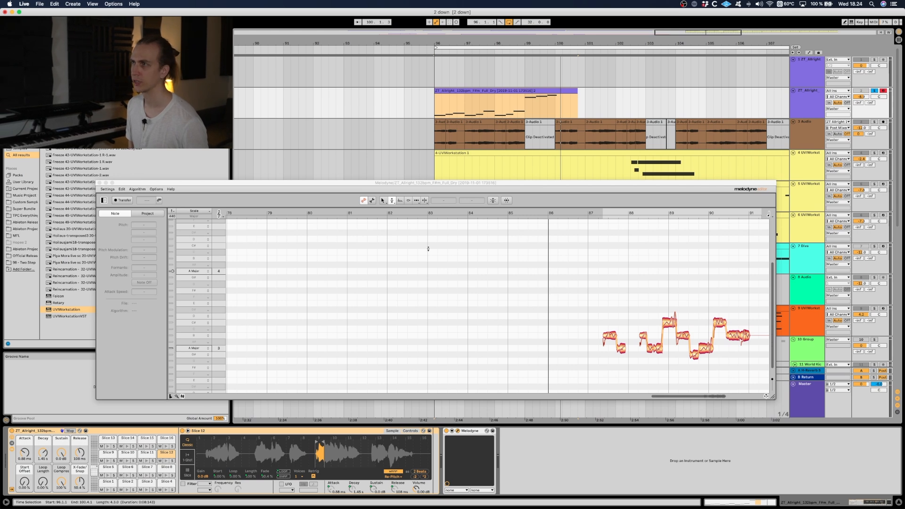
pyautogui.click(99, 183)
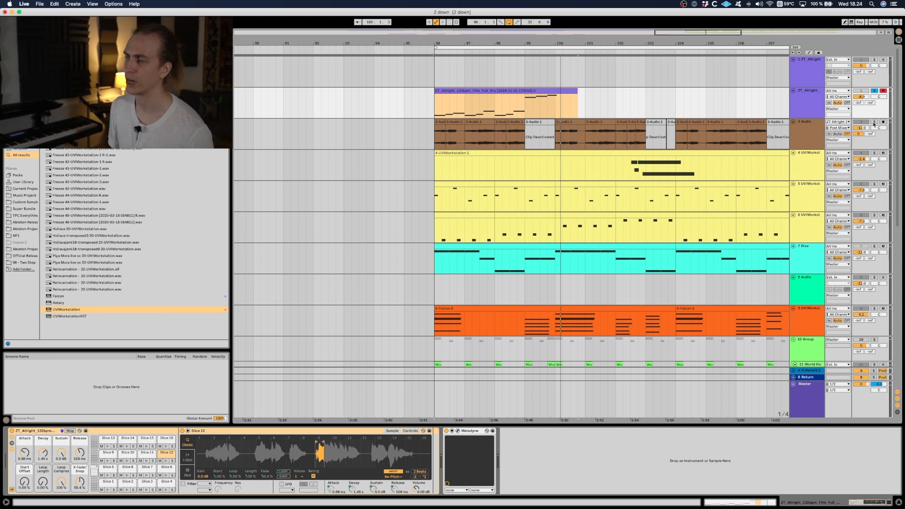
# Listen to the chopped vocal on the 3 Audio track in solo, starting from bar 96.
pyautogui.click(808, 126)
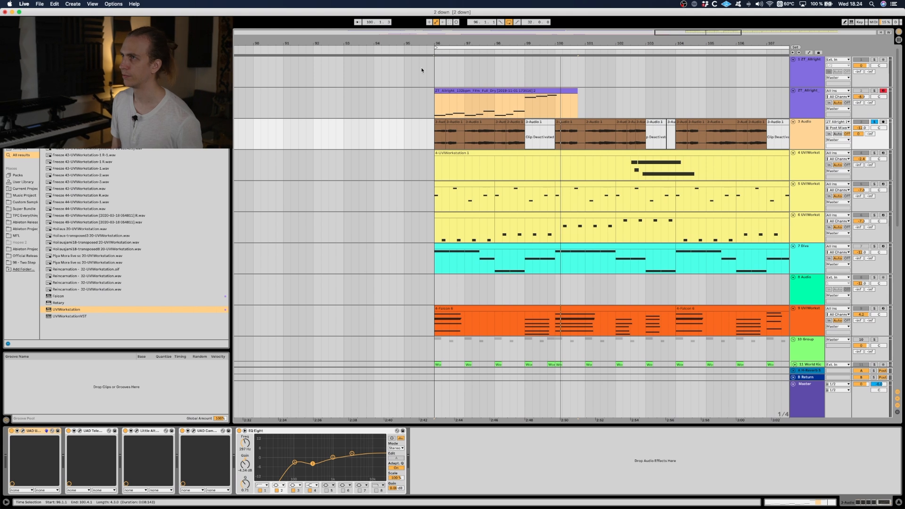
pyautogui.click(440, 139)
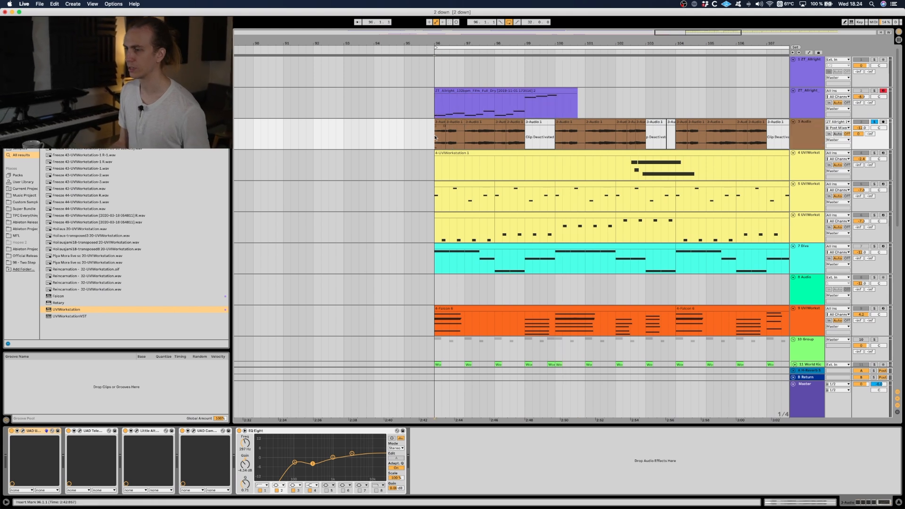
pyautogui.press('space')
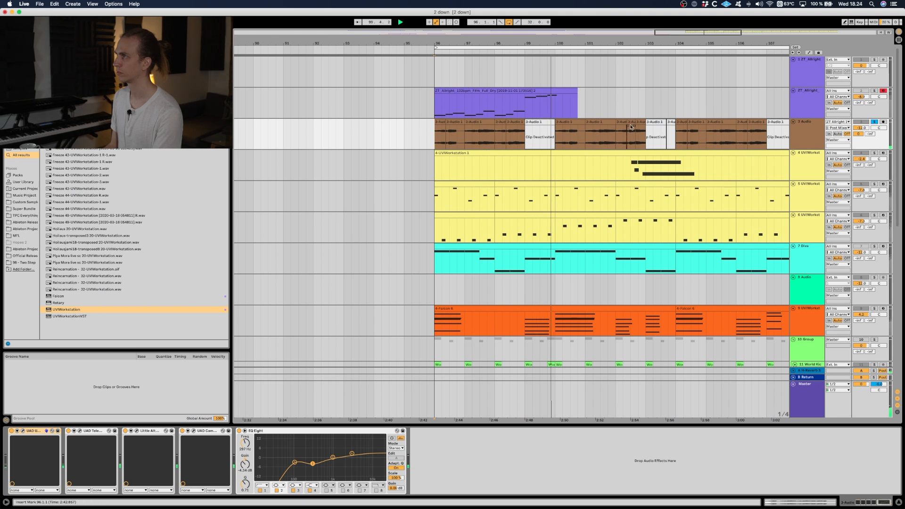
pyautogui.moveTo(624, 44); pyautogui.dragTo(540, 32)
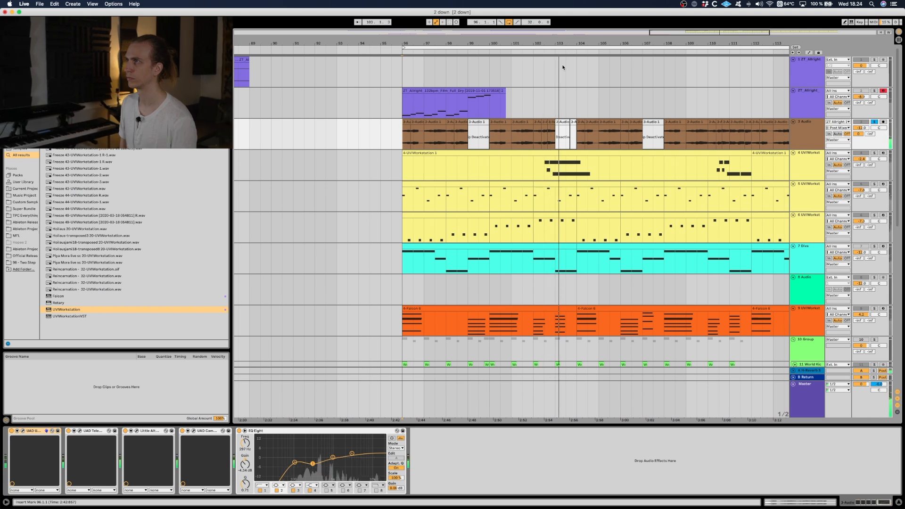
pyautogui.moveTo(565, 43); pyautogui.dragTo(464, 41)
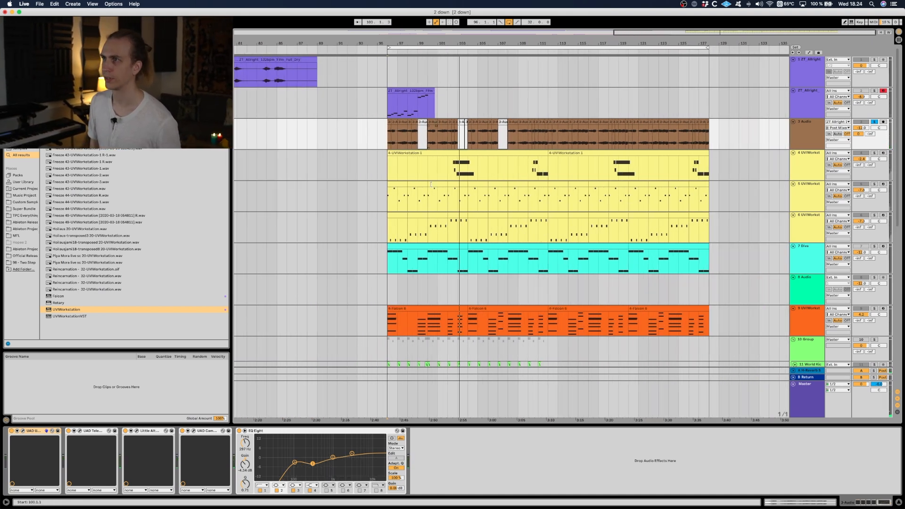
# Solo the 5 UVIWorkstation track, open its Tzouras Tremolo instrument while listening to the part, and close the plug-in window.
pyautogui.scroll(-3, 432, 196)
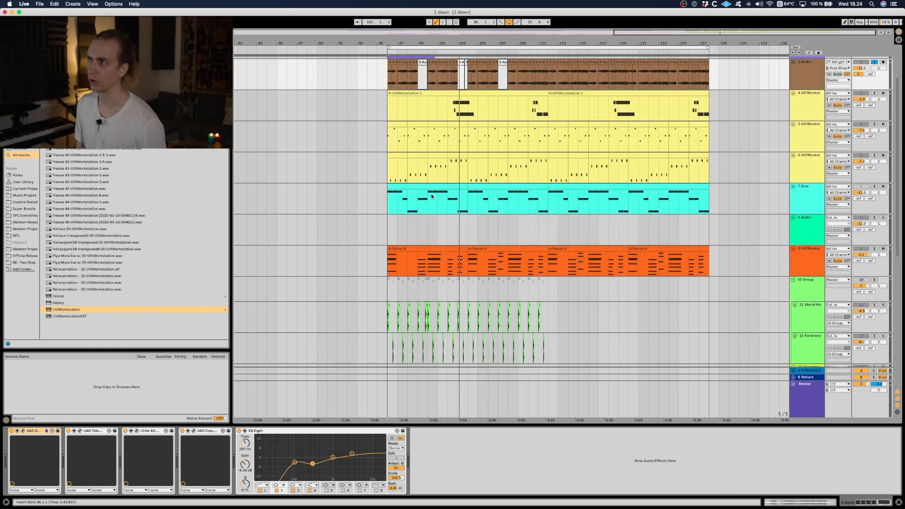
pyautogui.scroll(2, 432, 197)
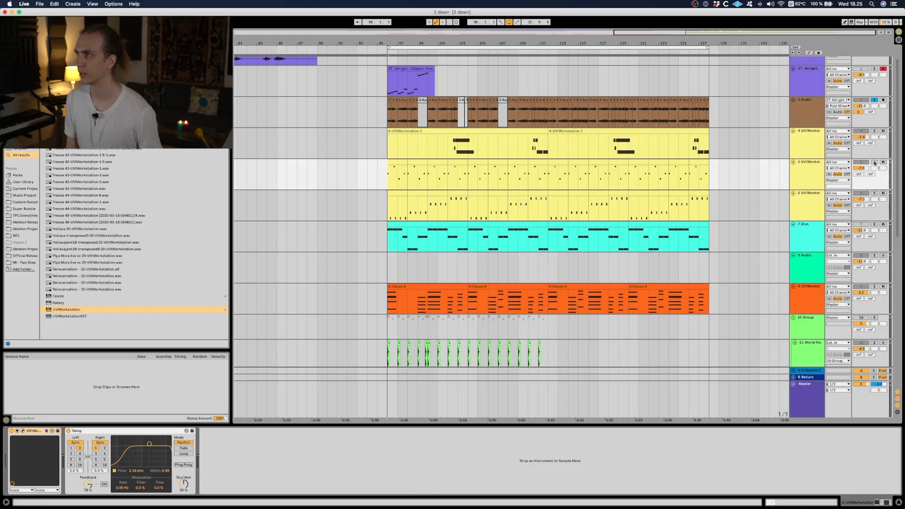
pyautogui.click(816, 176)
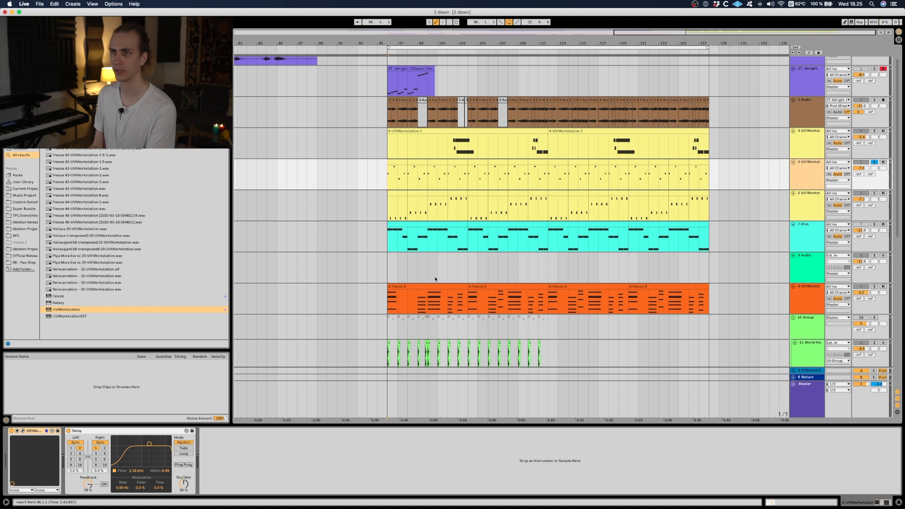
pyautogui.click(23, 432)
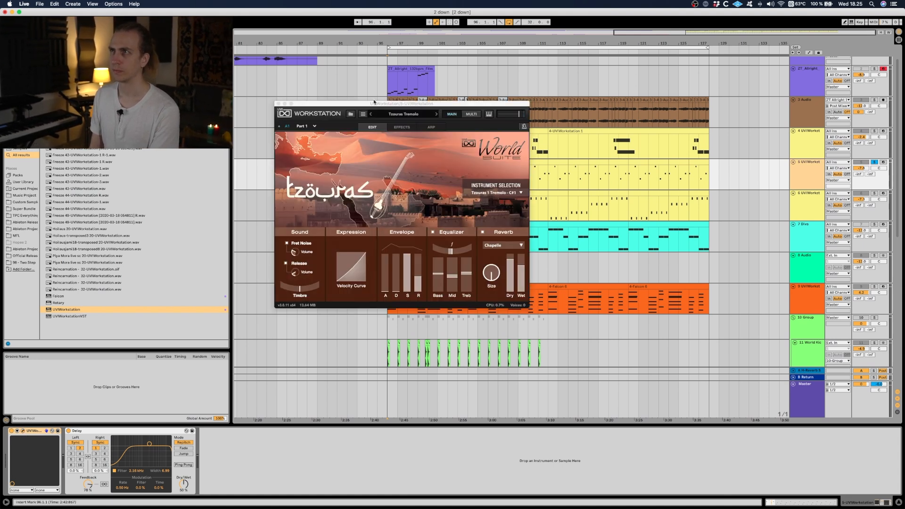
pyautogui.moveTo(375, 105); pyautogui.dragTo(366, 162)
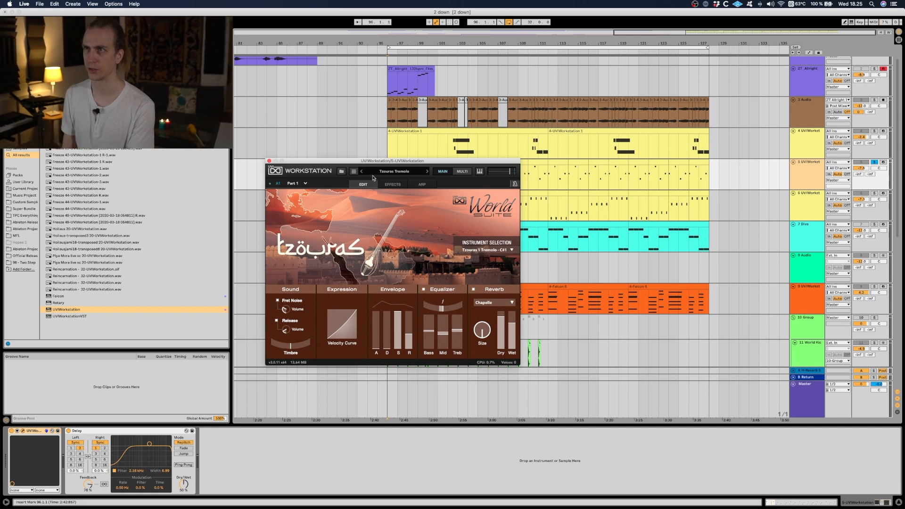
pyautogui.moveTo(376, 165); pyautogui.dragTo(426, 200)
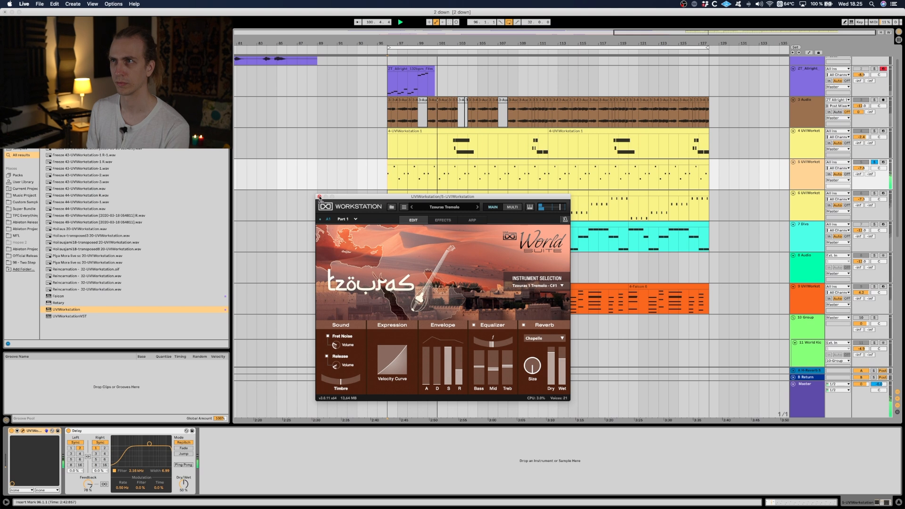
pyautogui.scroll(-2, 387, 164)
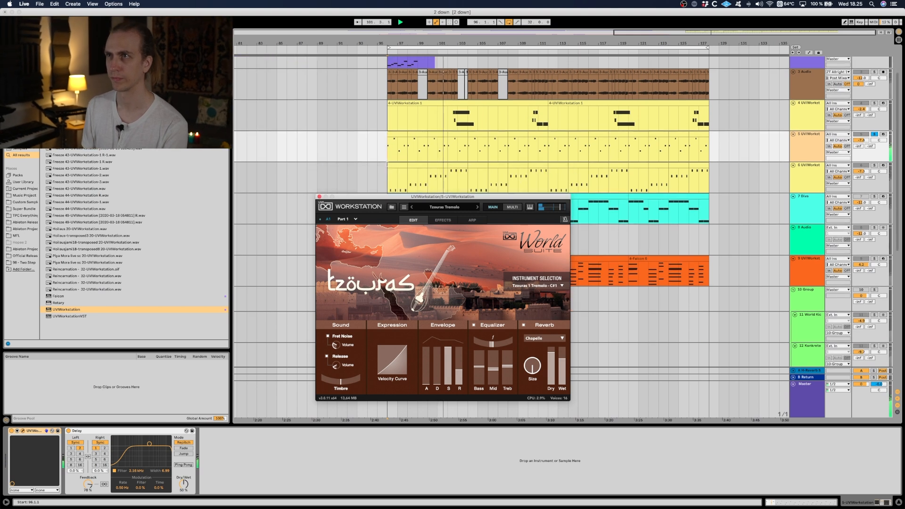
pyautogui.click(320, 197)
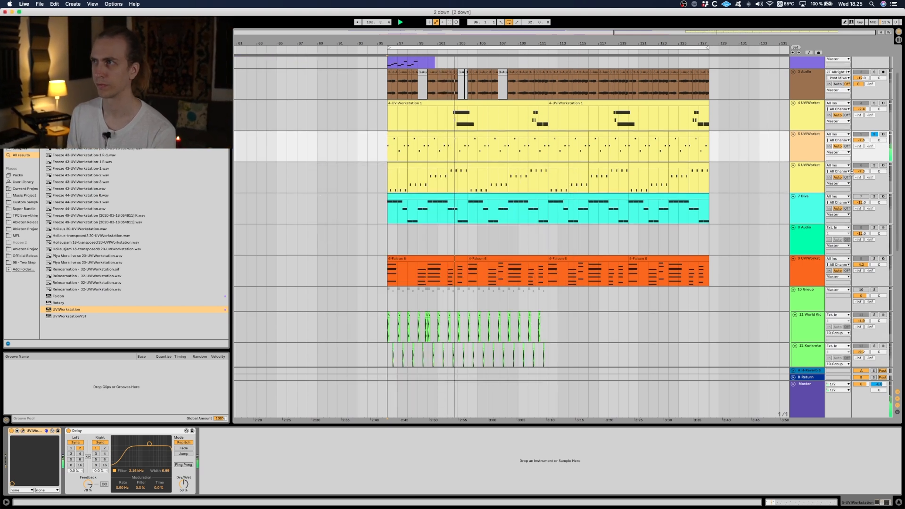
# Open the Santoor instrument on the 6 UVIWorkstation track and play that track in solo.
pyautogui.click(804, 175)
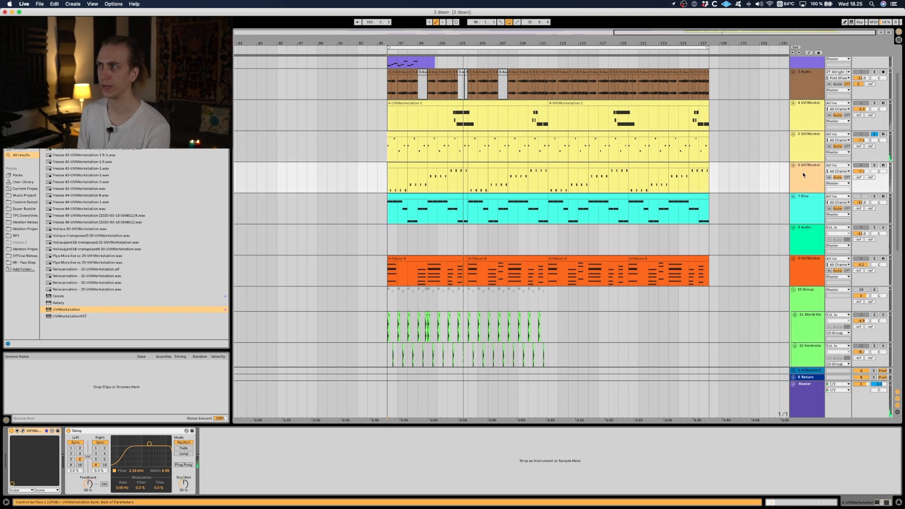
pyautogui.click(24, 432)
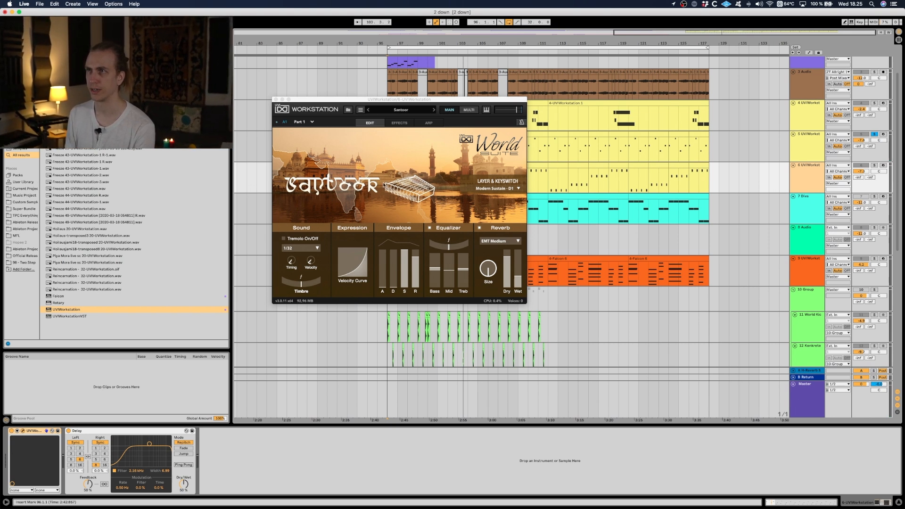
pyautogui.moveTo(437, 99); pyautogui.dragTo(448, 217)
pyautogui.click(875, 165)
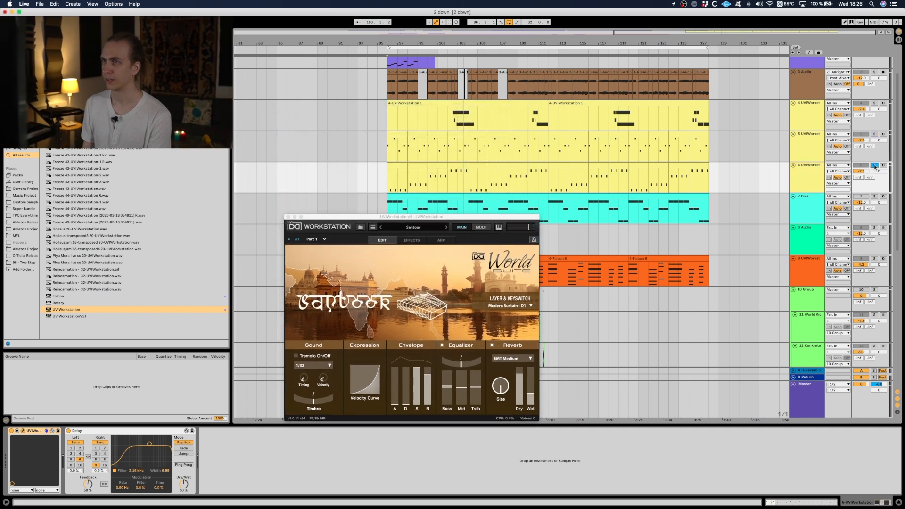
pyautogui.press('space')
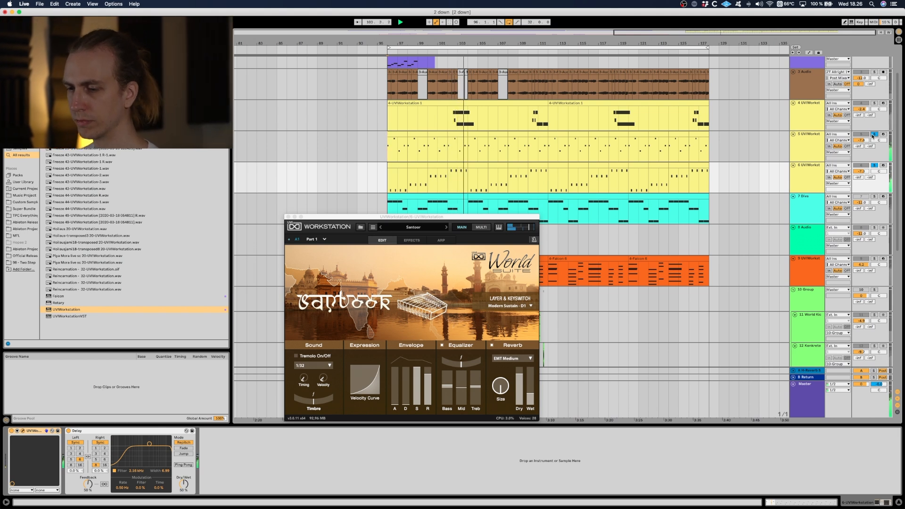
# Listen to the Tzouras, Santoor and chopped vocal tracks together in solo, keeping the Santoor window clear of the clips.
pyautogui.press('space')
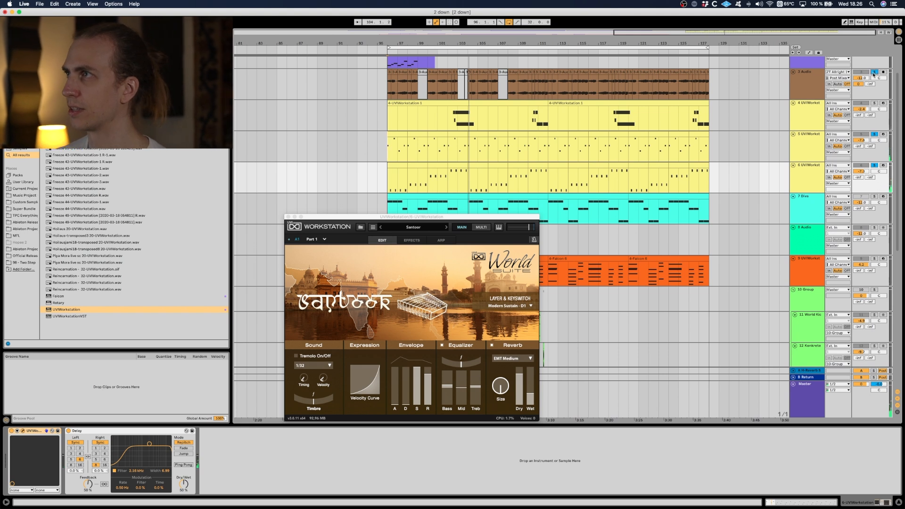
pyautogui.press('space')
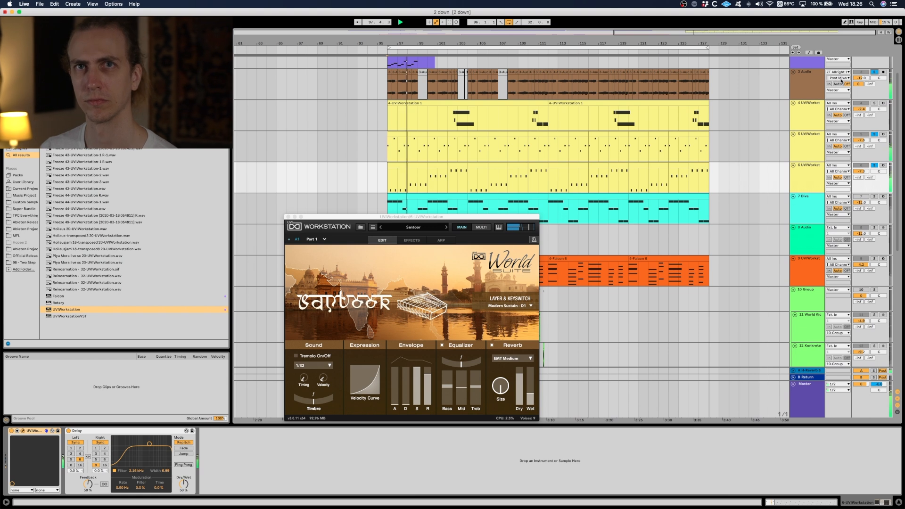
pyautogui.scroll(-2, 509, 151)
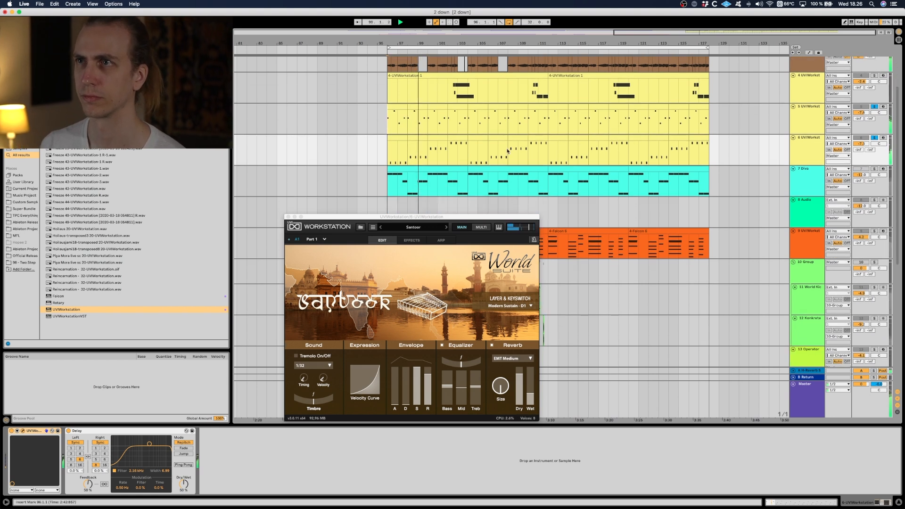
pyautogui.scroll(-1, 508, 150)
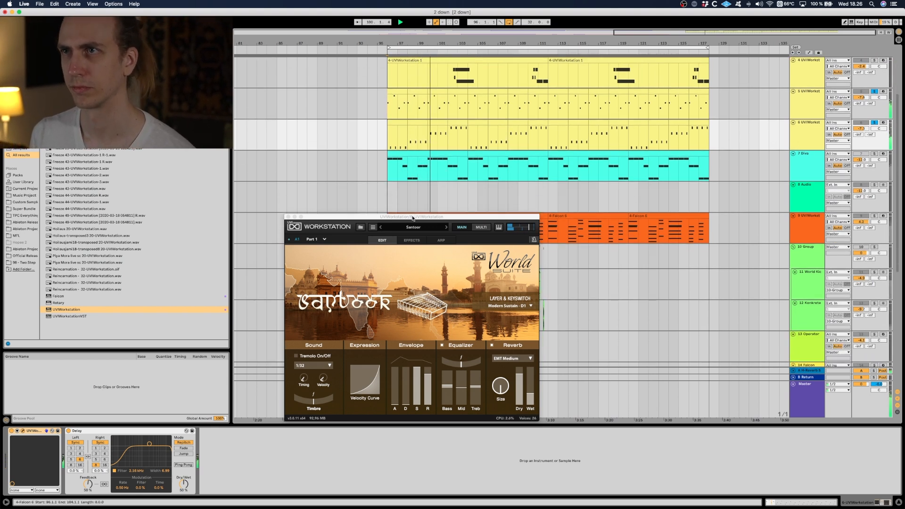
pyautogui.moveTo(413, 218); pyautogui.dragTo(402, 277)
pyautogui.scroll(-2, 452, 214)
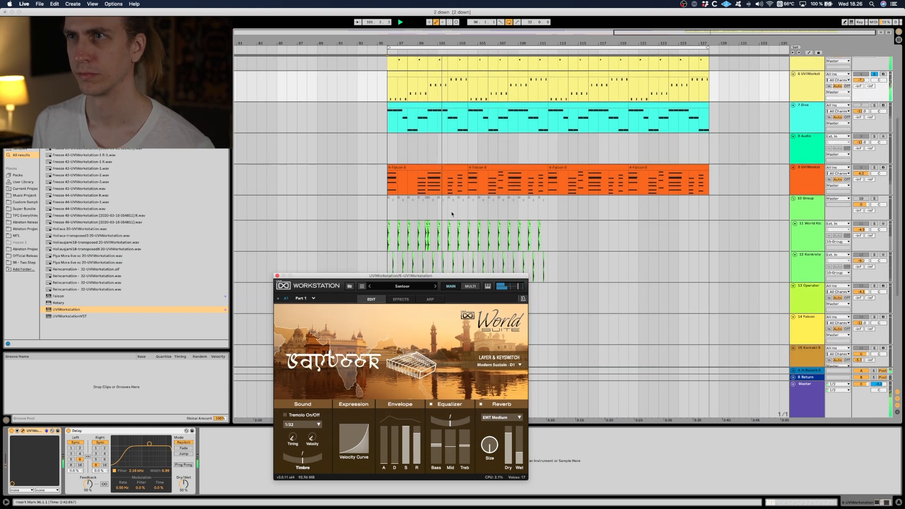
pyautogui.scroll(2, 452, 214)
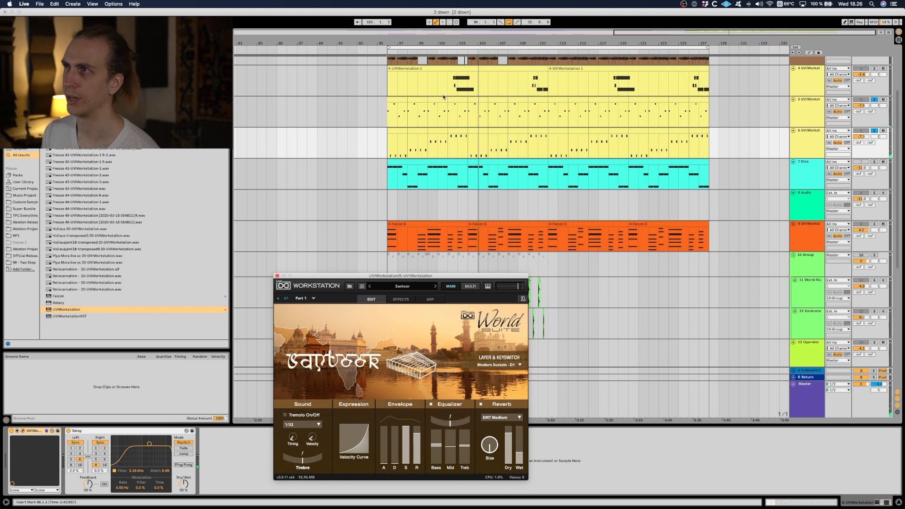
# Add the 4 UVIWorkstation track to the solo and open its Sarod Mono True Legato instrument.
pyautogui.click(815, 87)
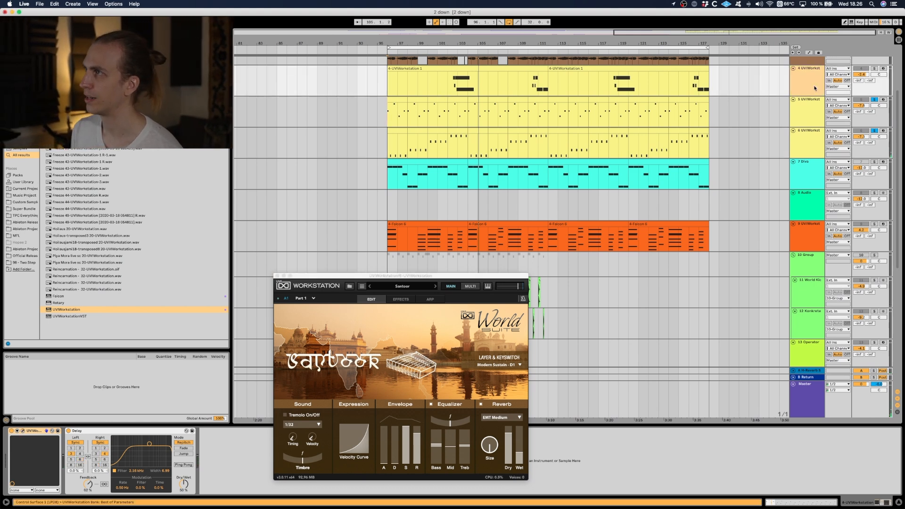
pyautogui.click(875, 68)
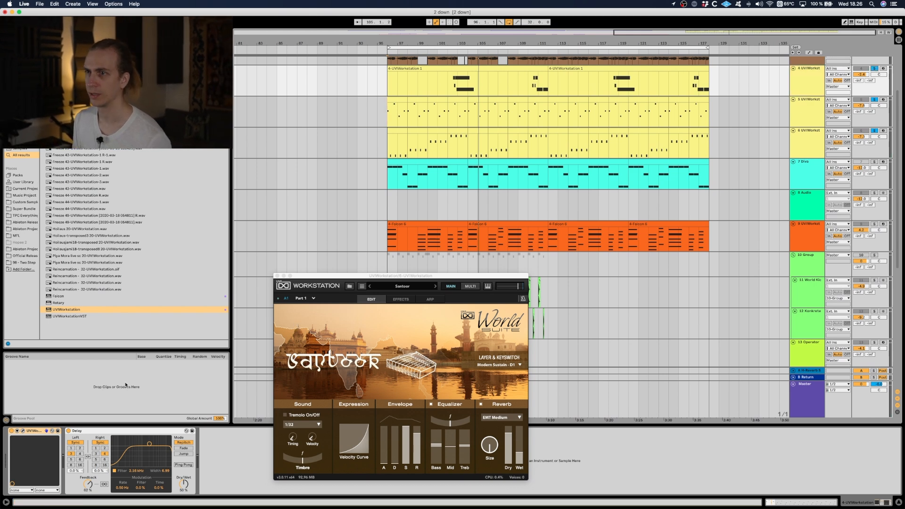
pyautogui.click(22, 431)
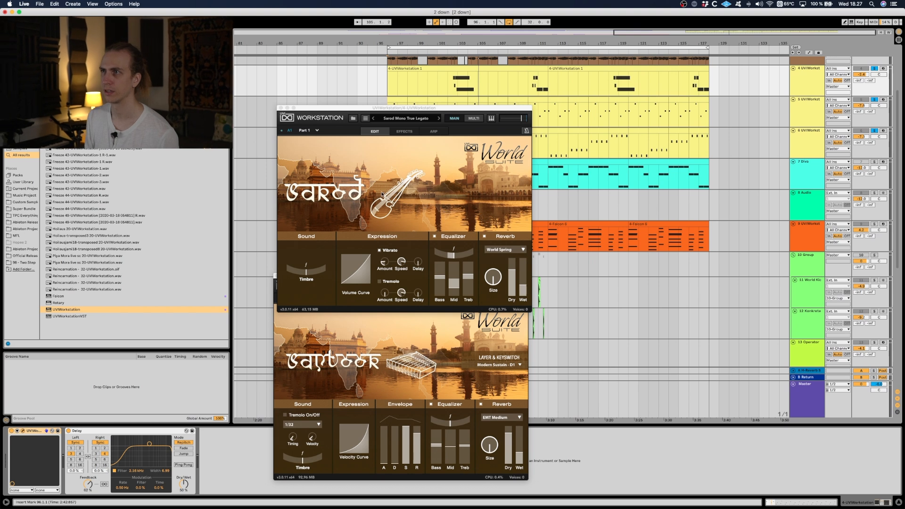
# Listen to the Sarod part on the 4 UVIWorkstation track in solo, and move its plug-in window clear of the clips.
pyautogui.click(450, 86)
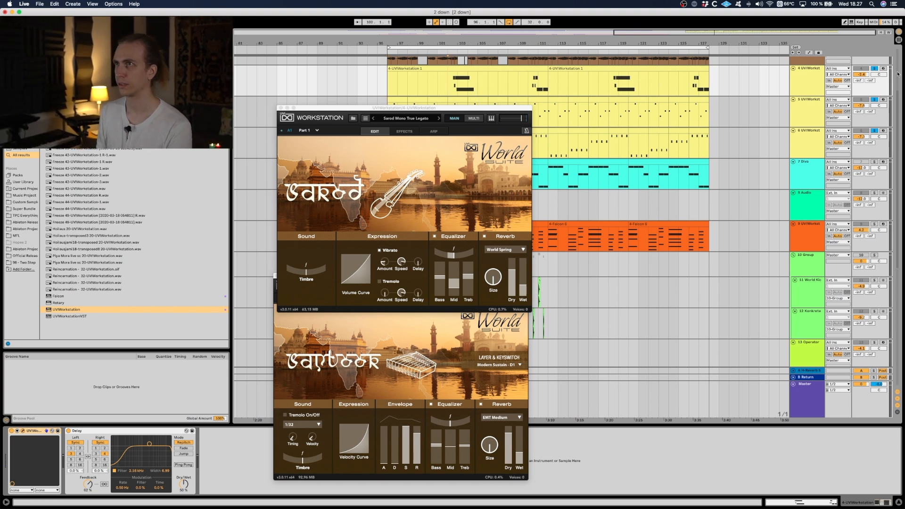
pyautogui.press('space')
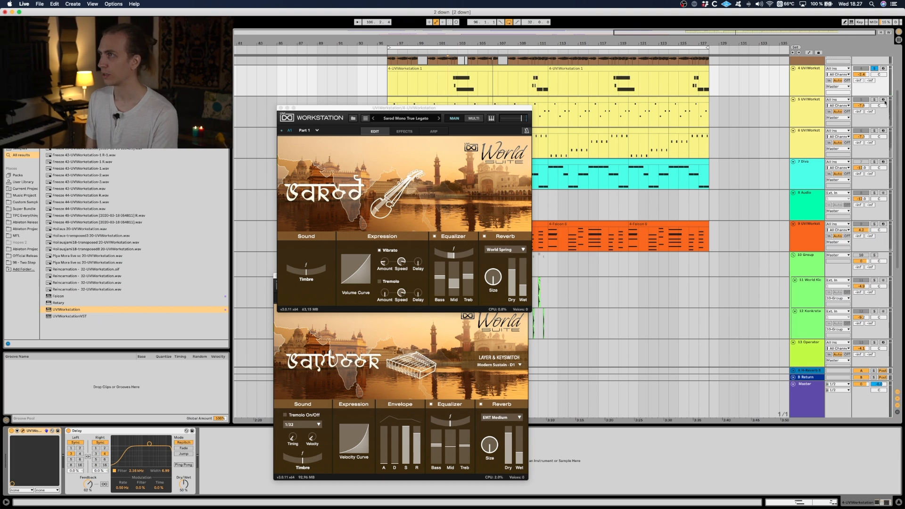
pyautogui.scroll(3, 875, 132)
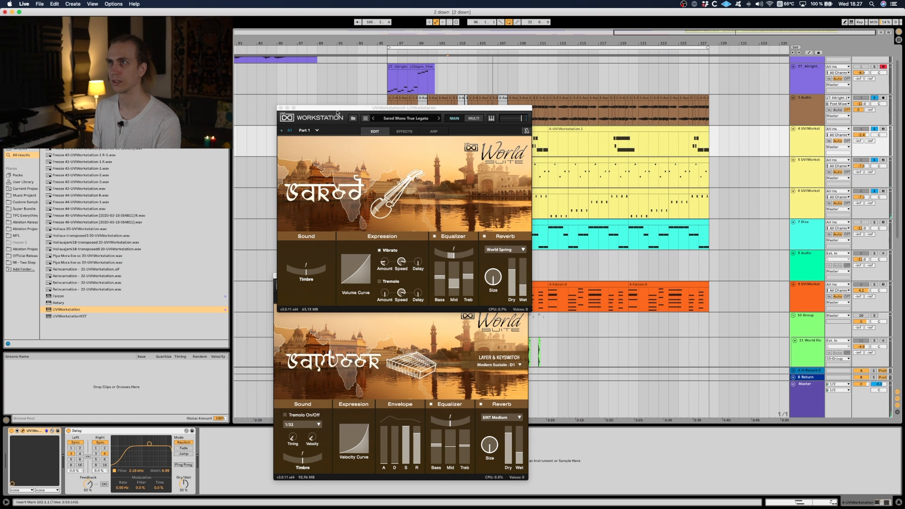
pyautogui.moveTo(337, 110); pyautogui.dragTo(327, 213)
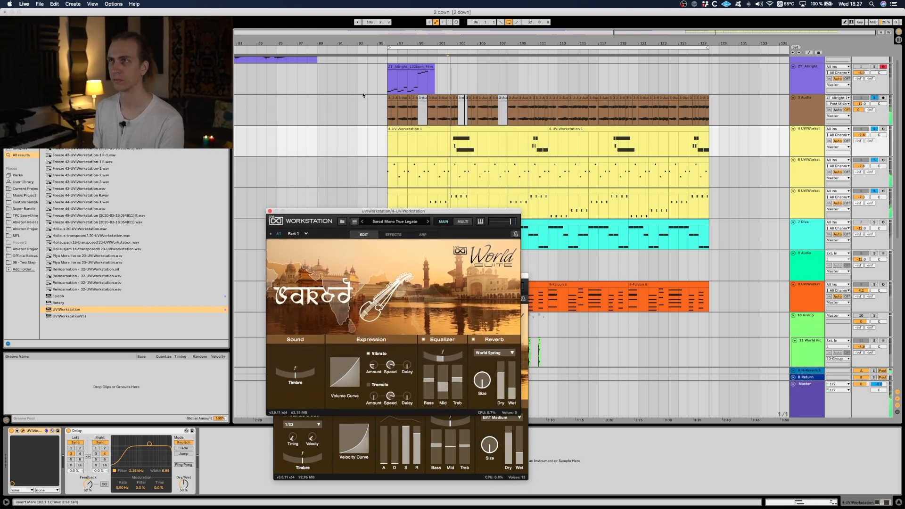
# Play the chopped vocal, Sarod, Tzouras and Santoor tracks together in solo from bar 96, and close both instrument windows.
pyautogui.click(389, 107)
pyautogui.press('space')
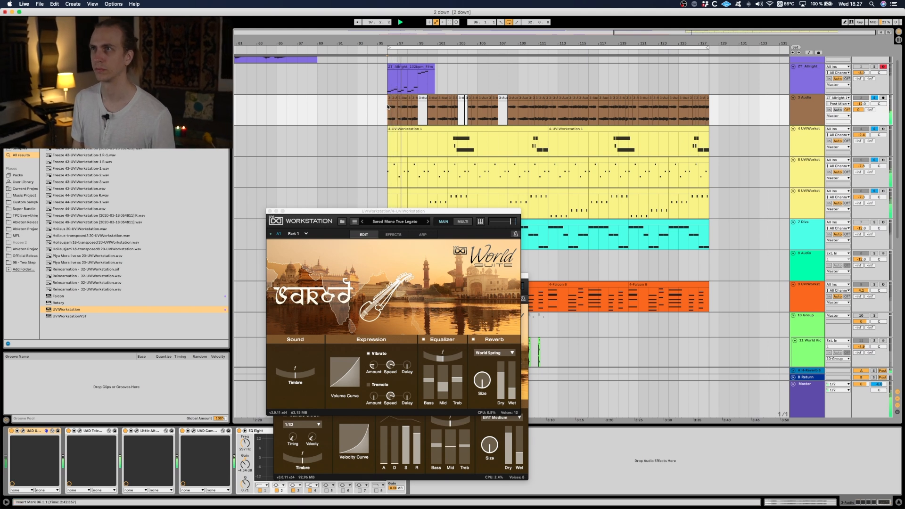
pyautogui.scroll(-1, 386, 120)
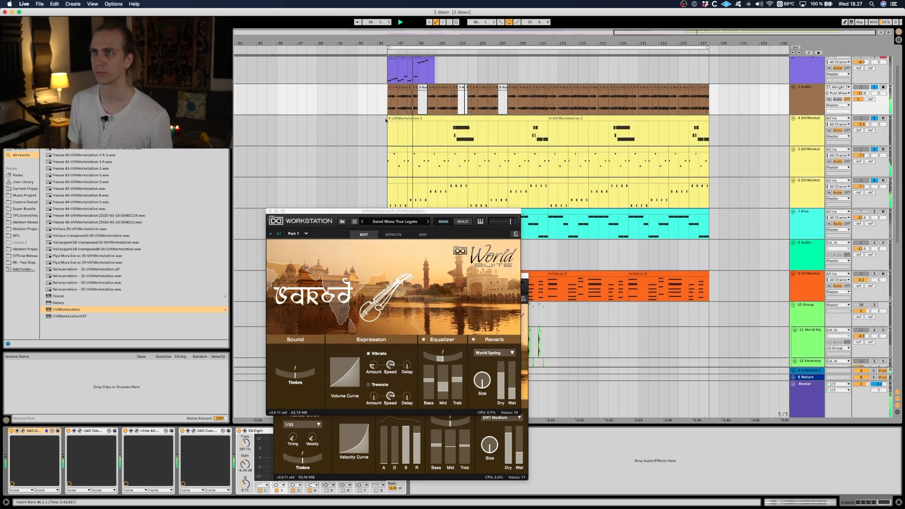
pyautogui.scroll(-1, 386, 120)
pyautogui.scroll(-1, 386, 120)
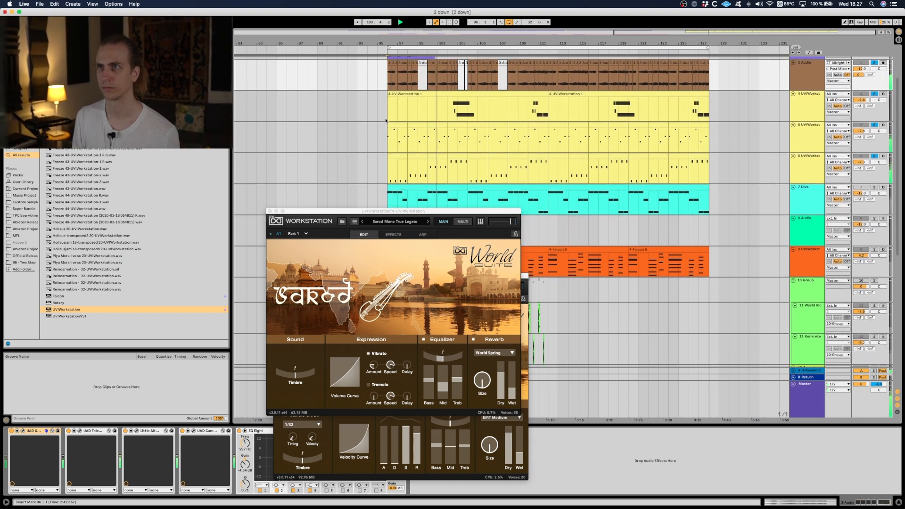
pyautogui.click(270, 211)
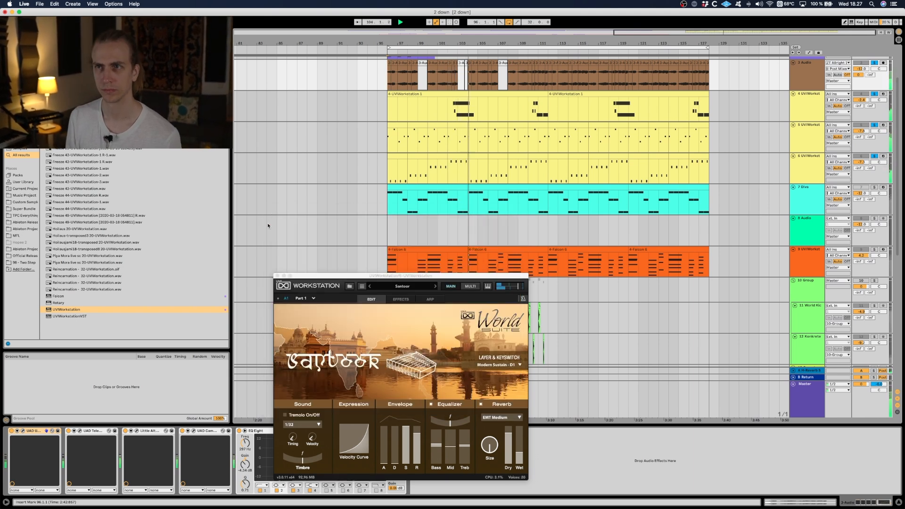
pyautogui.click(278, 276)
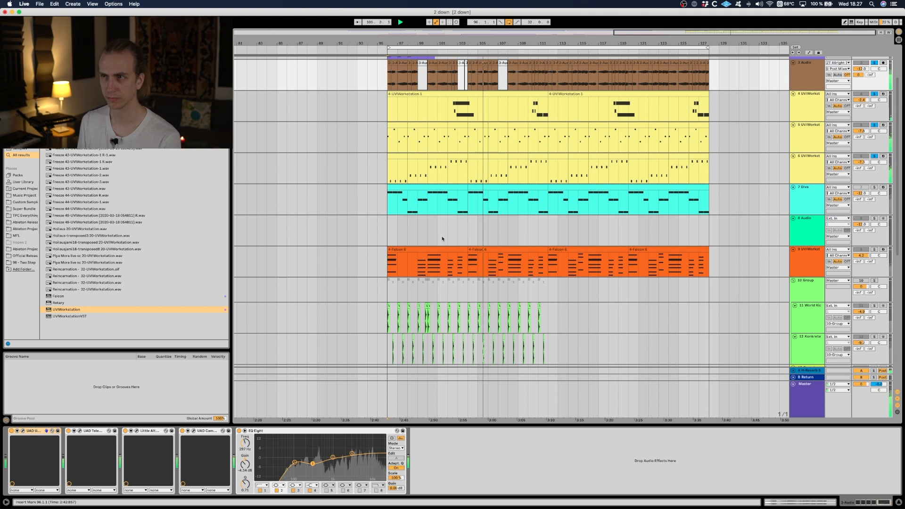
pyautogui.scroll(2, 471, 196)
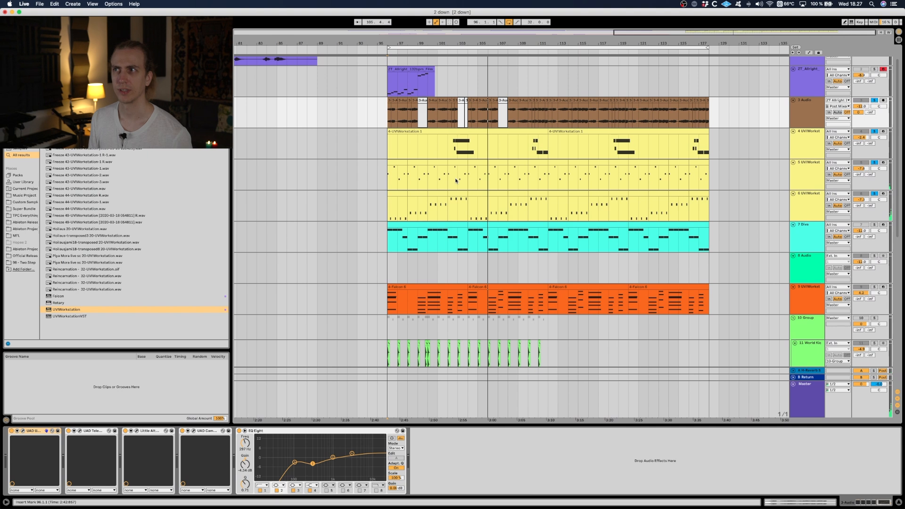
# Add the 9 UVIWorkstation track to the solo, view its Naeshult Table Piano instrument, and close the plug-in window.
pyautogui.scroll(-3, 458, 181)
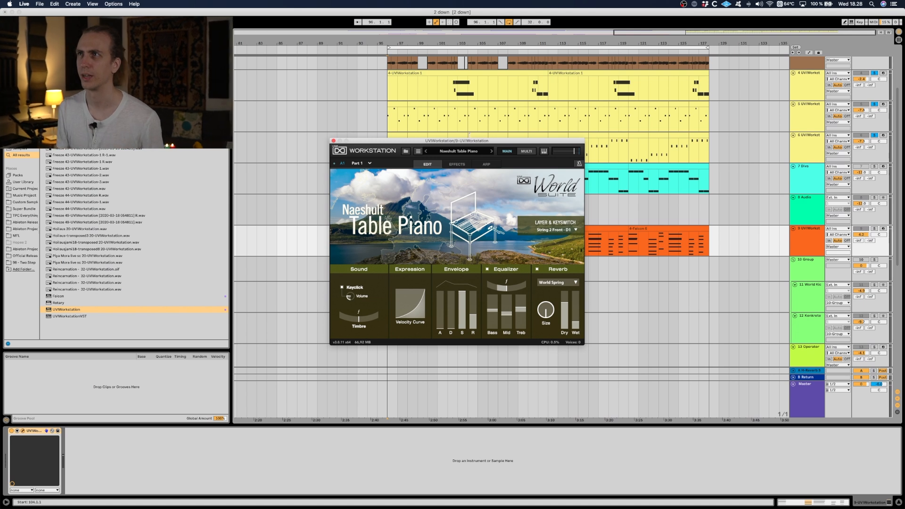
pyautogui.moveTo(469, 144); pyautogui.dragTo(465, 206)
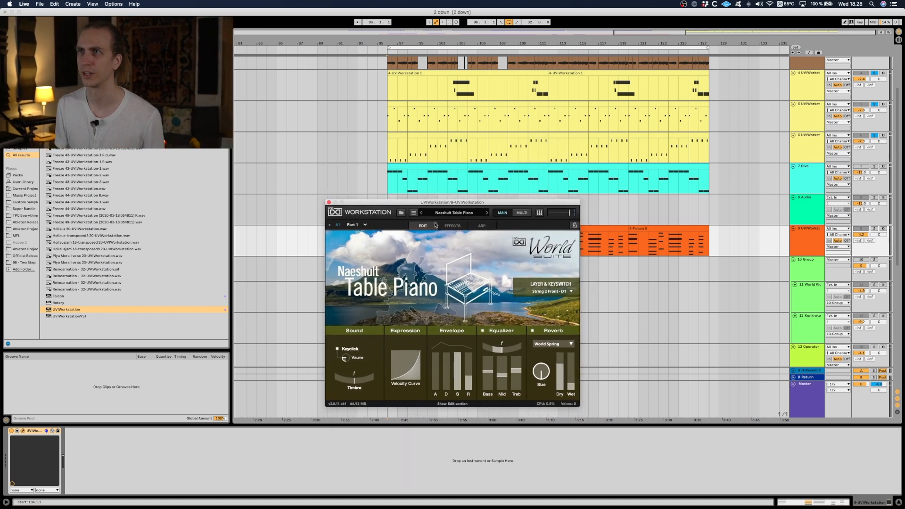
pyautogui.click(329, 202)
pyautogui.scroll(-1, 794, 226)
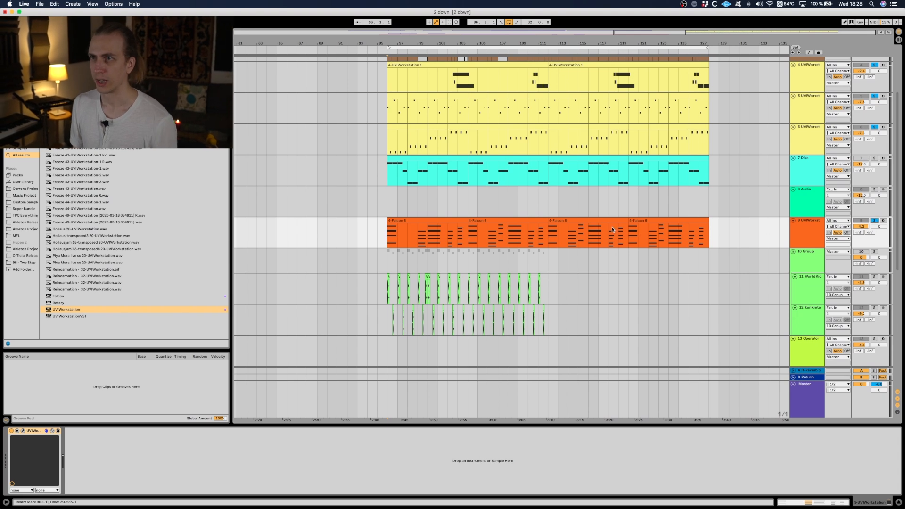
# Play the soloed layers with the Table Piano from bar 96, viewing its instrument below the clips and closing it at the end.
pyautogui.scroll(2, 475, 206)
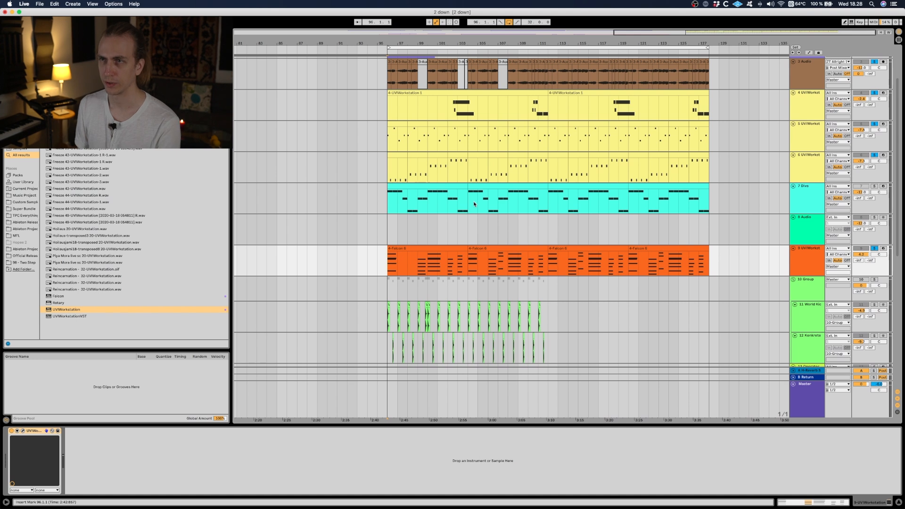
pyautogui.press('space')
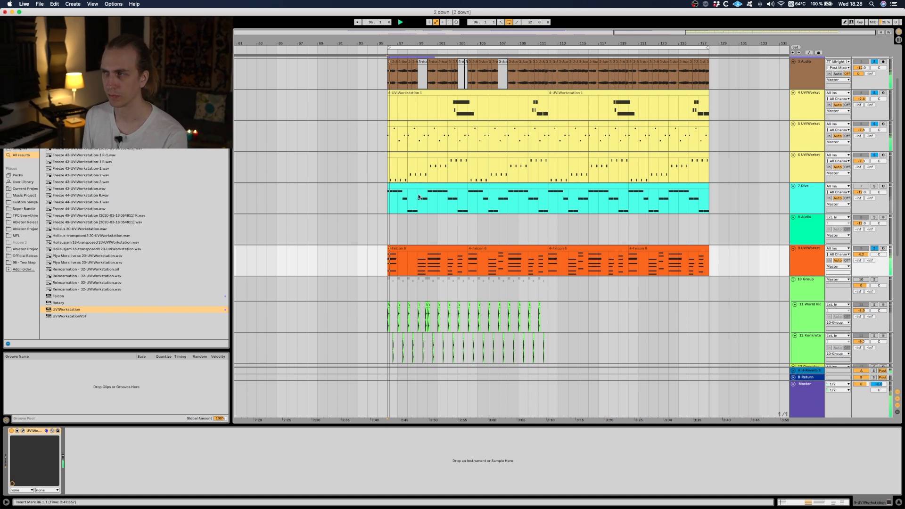
pyautogui.scroll(-4, 419, 197)
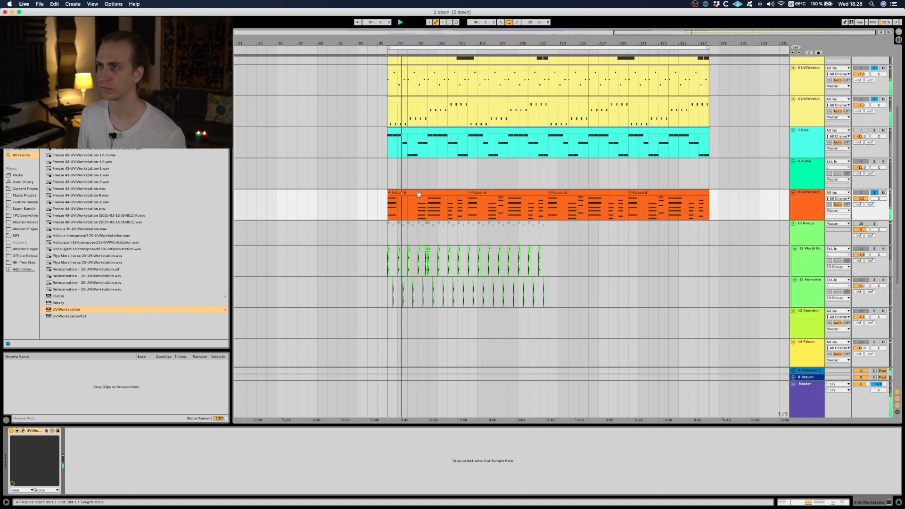
pyautogui.click(23, 431)
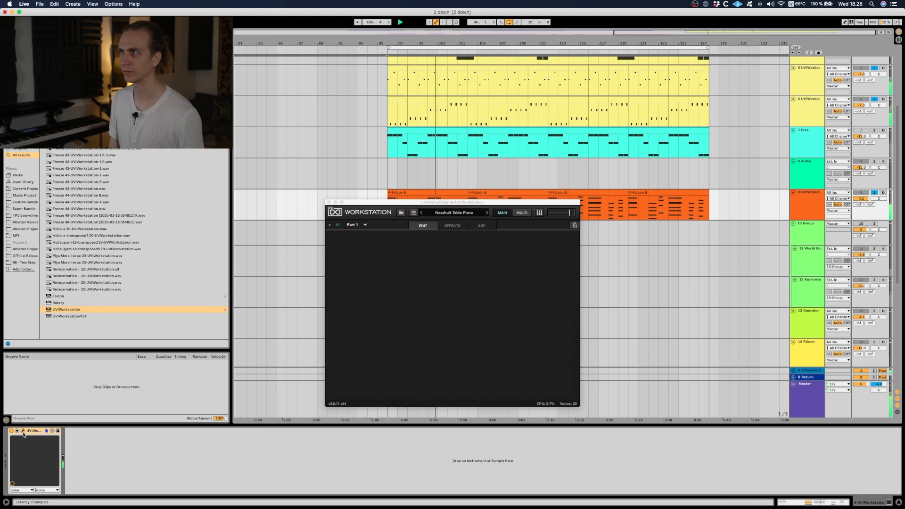
pyautogui.moveTo(507, 208); pyautogui.dragTo(514, 278)
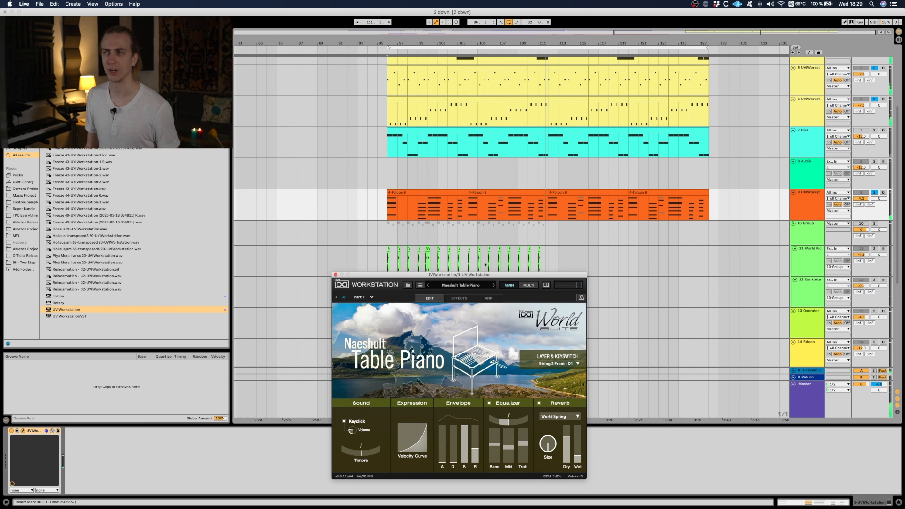
pyautogui.click(388, 207)
pyautogui.press('space')
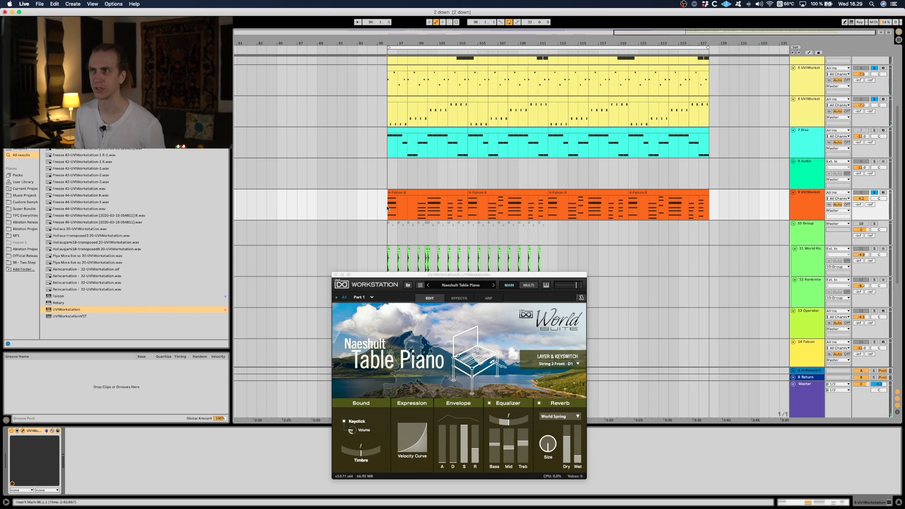
pyautogui.scroll(-3, 387, 207)
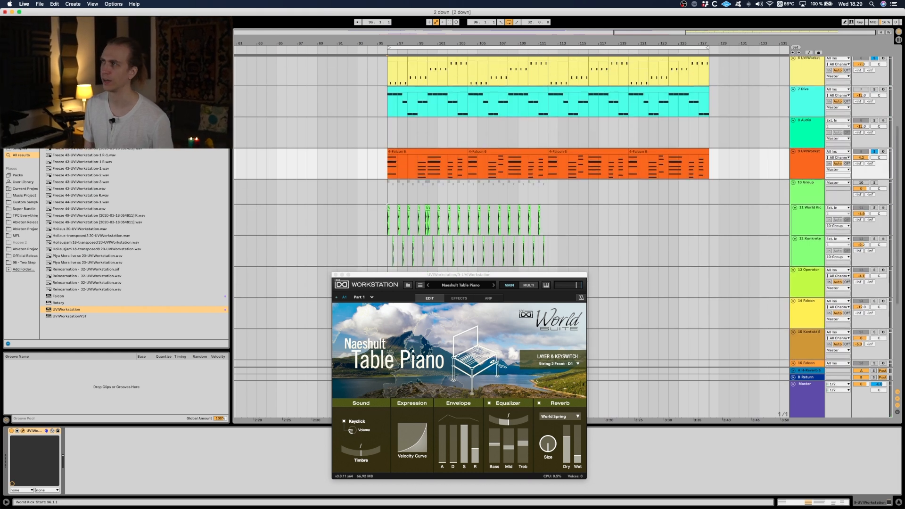
pyautogui.click(336, 275)
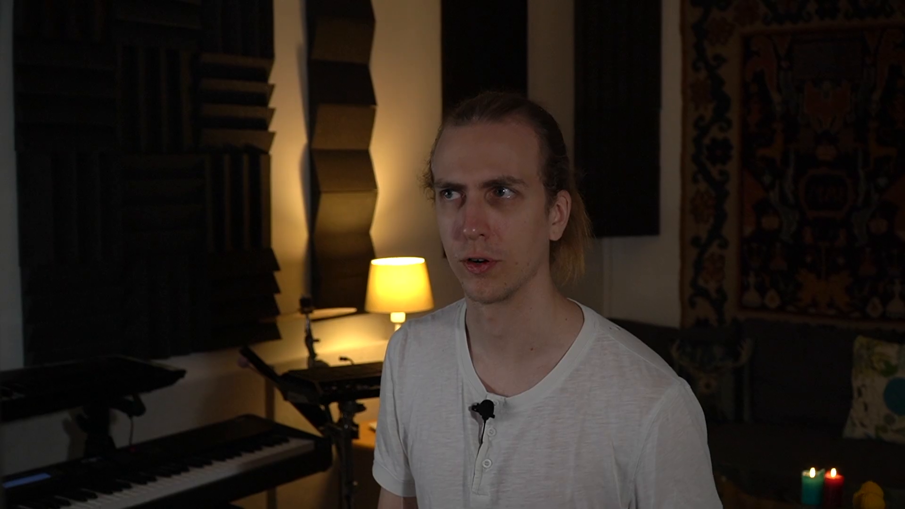
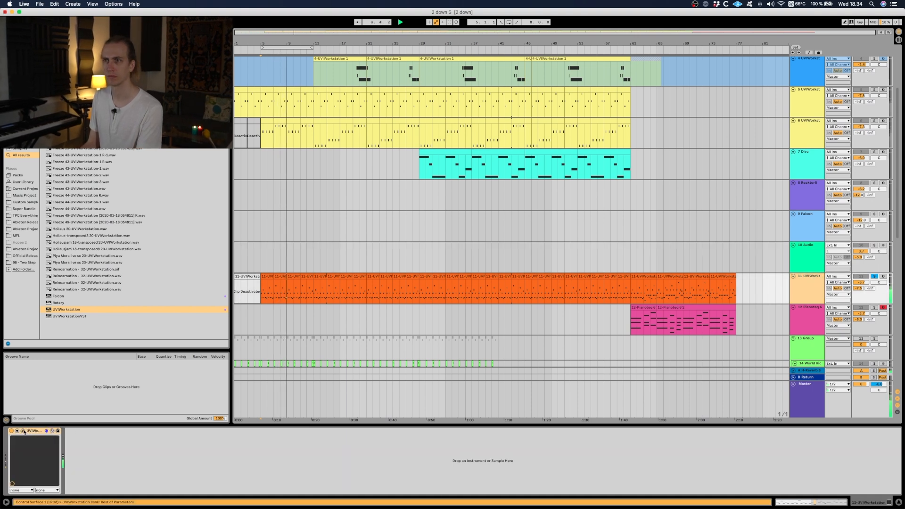
# Open the Naeshult Table Piano on the 11 UVIWorkstation track, play its part in solo from bar 5, and close the window.
pyautogui.click(23, 431)
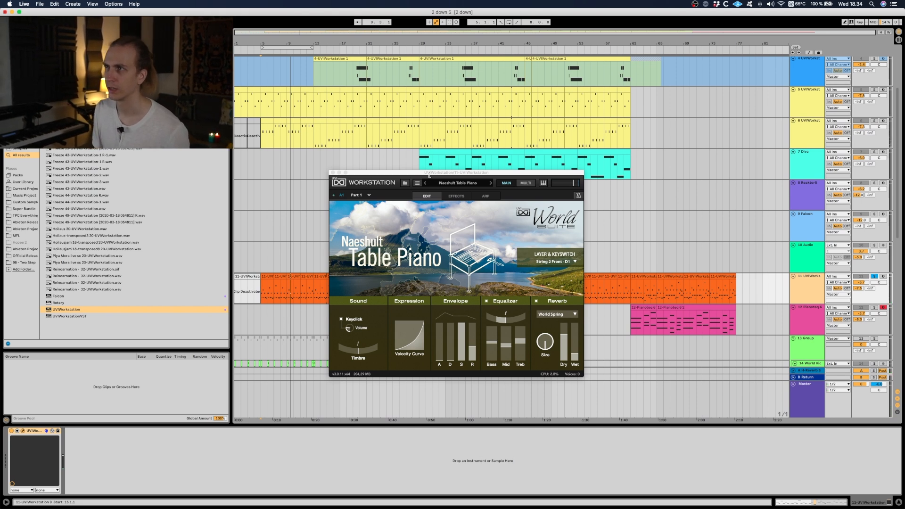
pyautogui.moveTo(430, 175); pyautogui.dragTo(428, 172)
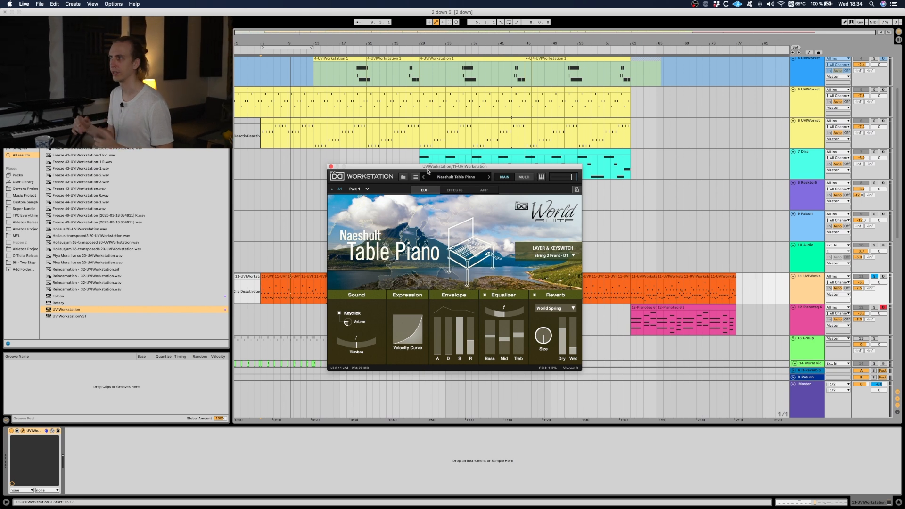
pyautogui.click(267, 279)
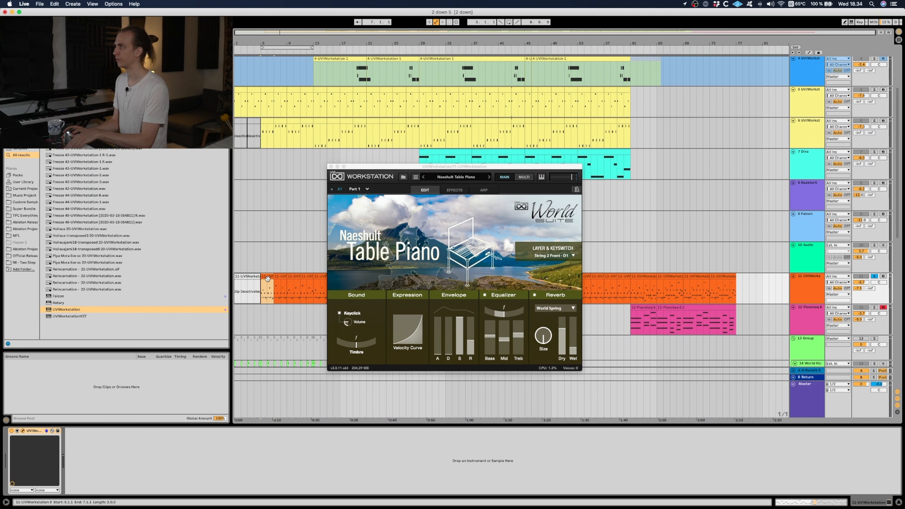
pyautogui.press('space')
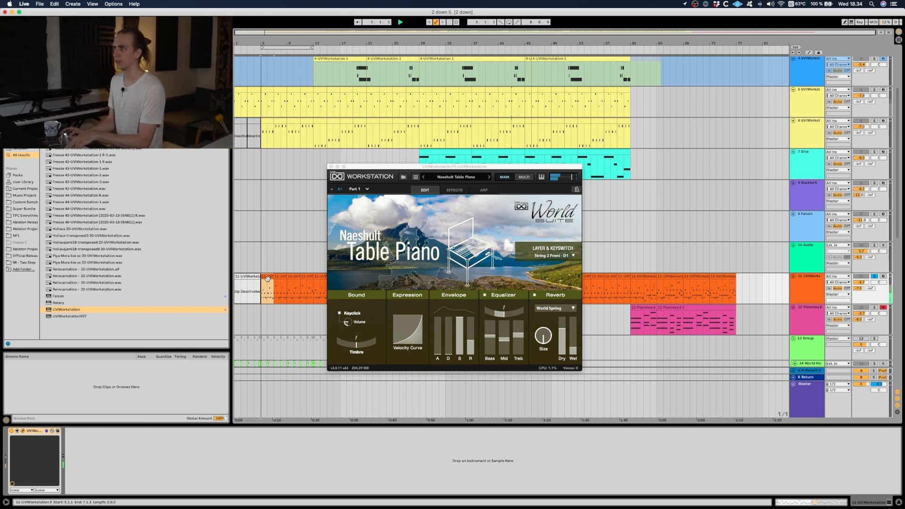
pyautogui.click(329, 166)
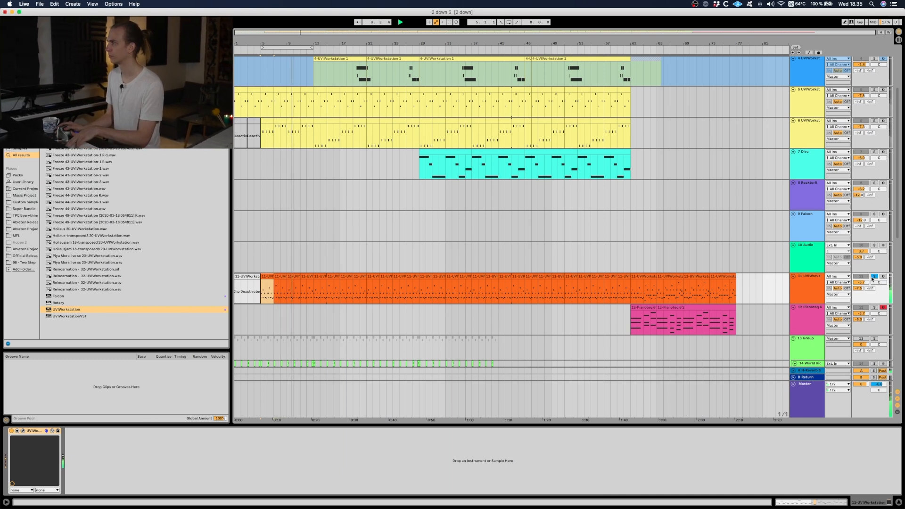
# Take the 11 UVIWorkstation track out of solo, solo the 13 Group percussion, and play it from bar 5.
pyautogui.scroll(-5, 545, 258)
pyautogui.scroll(-1, 545, 258)
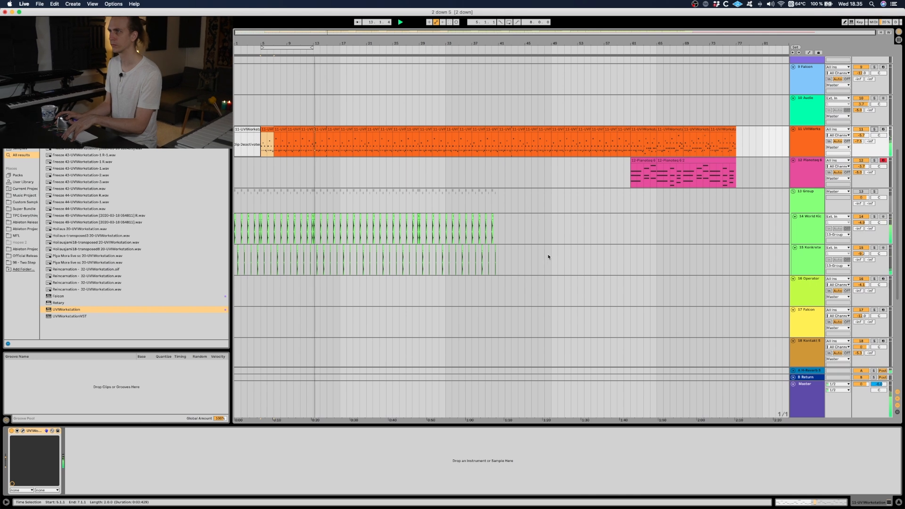
pyautogui.click(873, 191)
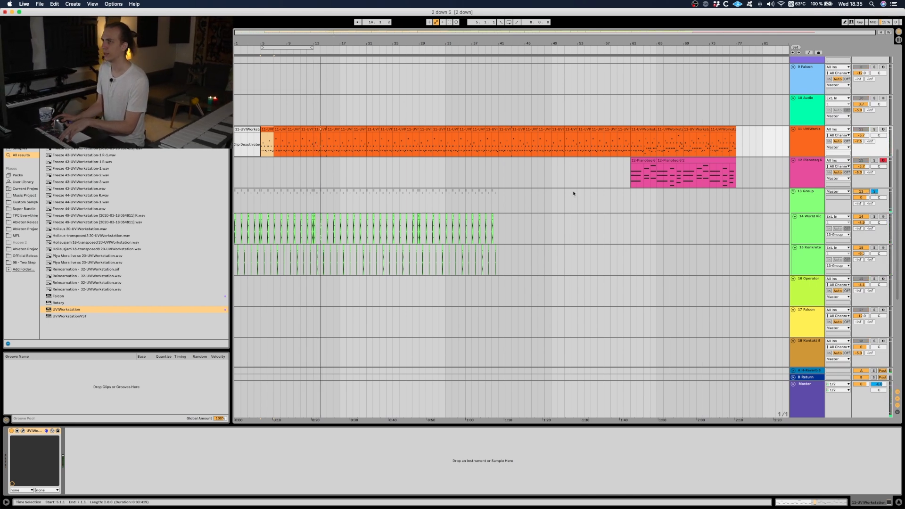
pyautogui.moveTo(252, 31); pyautogui.dragTo(253, 52)
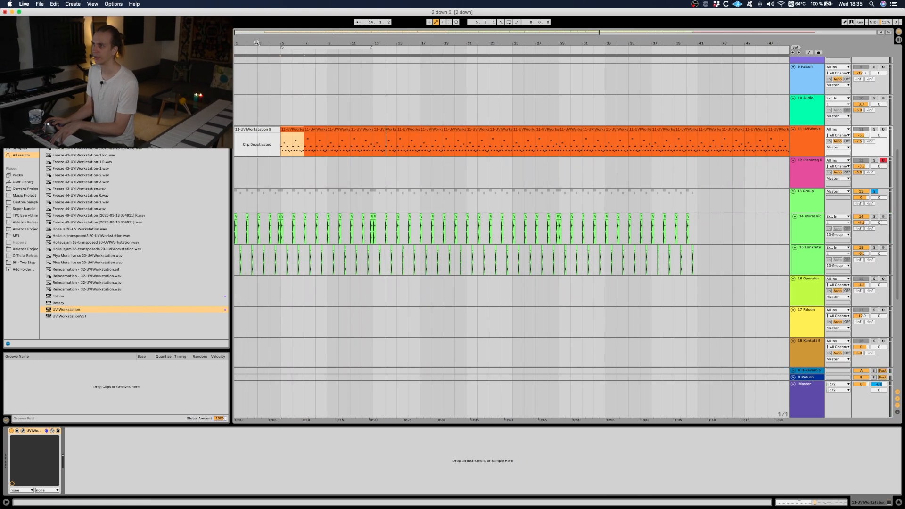
pyautogui.click(280, 204)
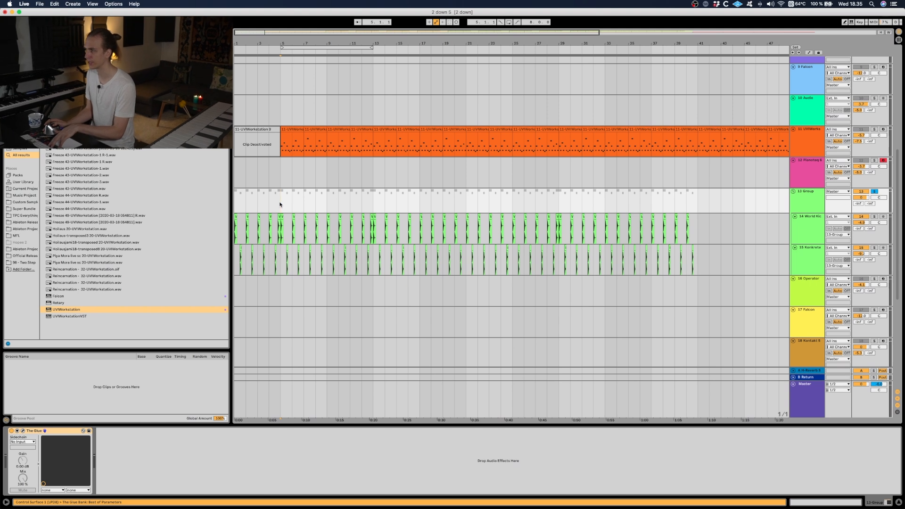
pyautogui.press('space')
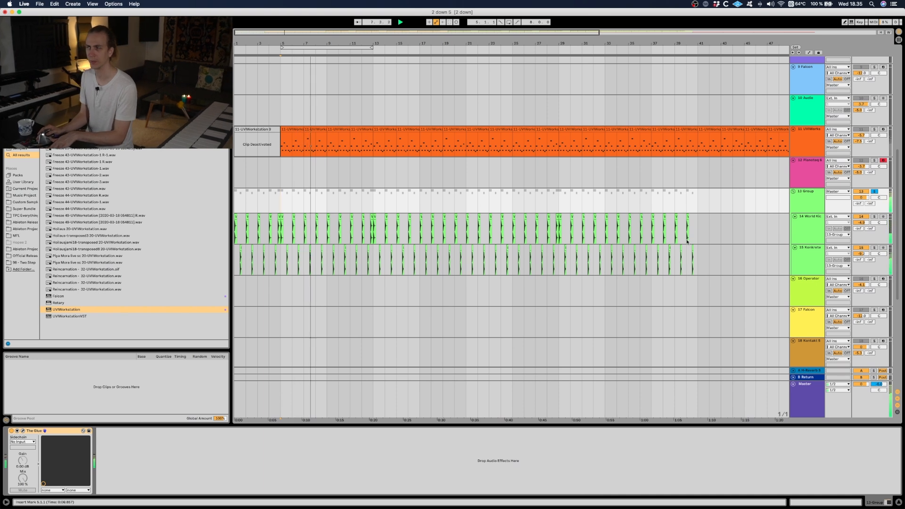
# Take the 13 Group out of solo and listen to the full arrangement while viewing its upper tracks.
pyautogui.click(875, 192)
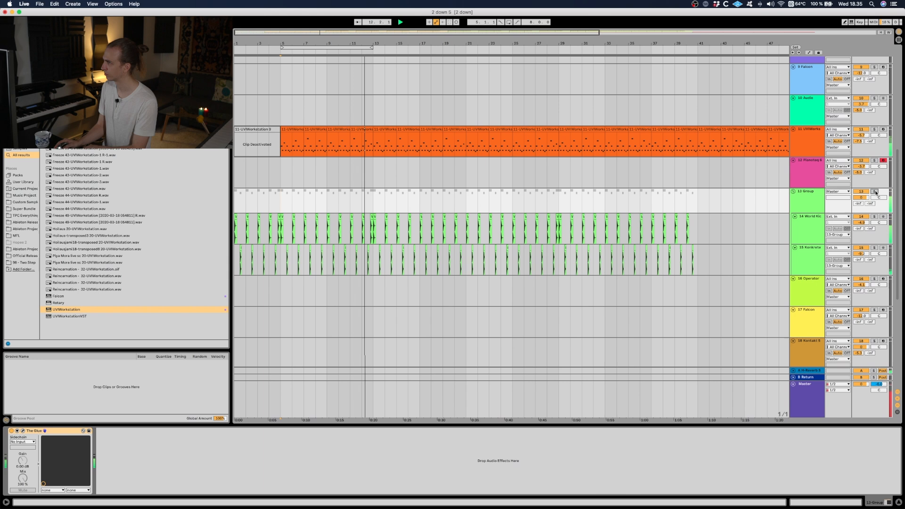
pyautogui.moveTo(586, 42); pyautogui.dragTo(586, 18)
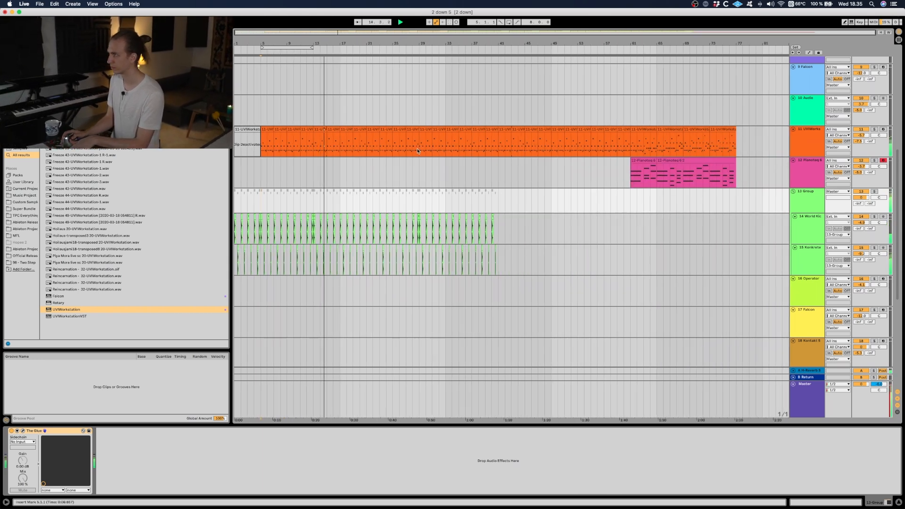
pyautogui.scroll(6, 417, 150)
pyautogui.scroll(3, 418, 151)
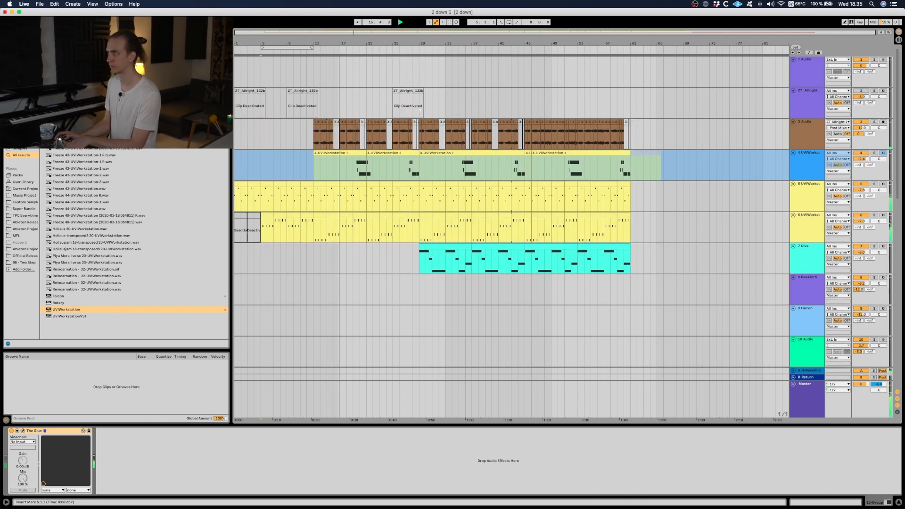
# Solo the 13 Pianoteq 6 track and play its part from bar 21.
pyautogui.scroll(-6, 422, 112)
pyautogui.scroll(4, 362, 131)
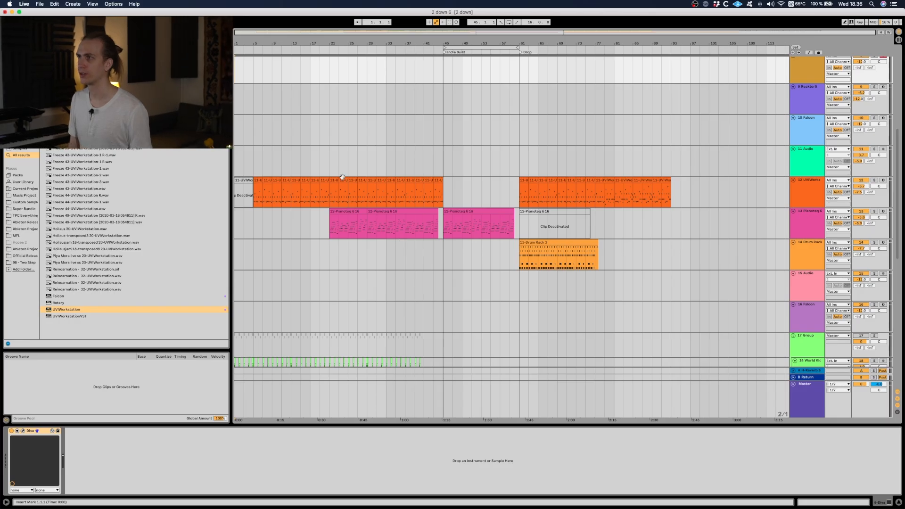
pyautogui.click(320, 218)
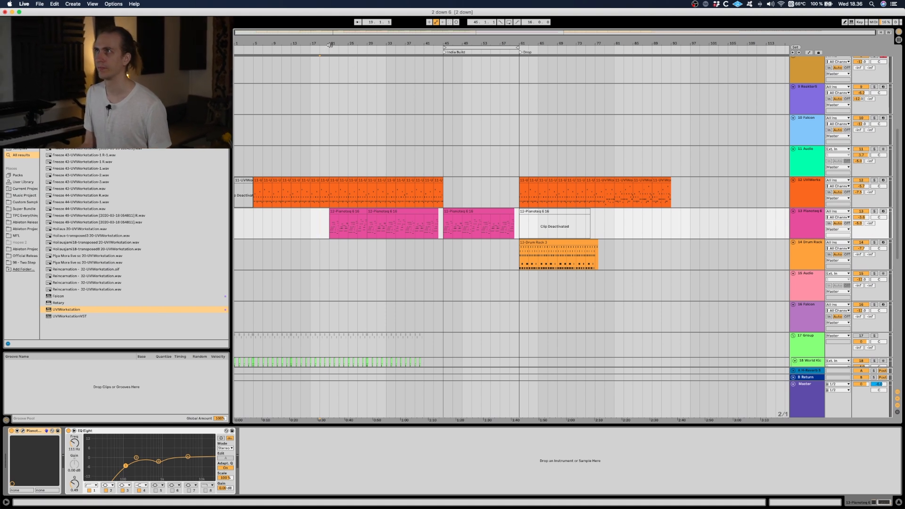
pyautogui.moveTo(330, 45); pyautogui.dragTo(308, 113)
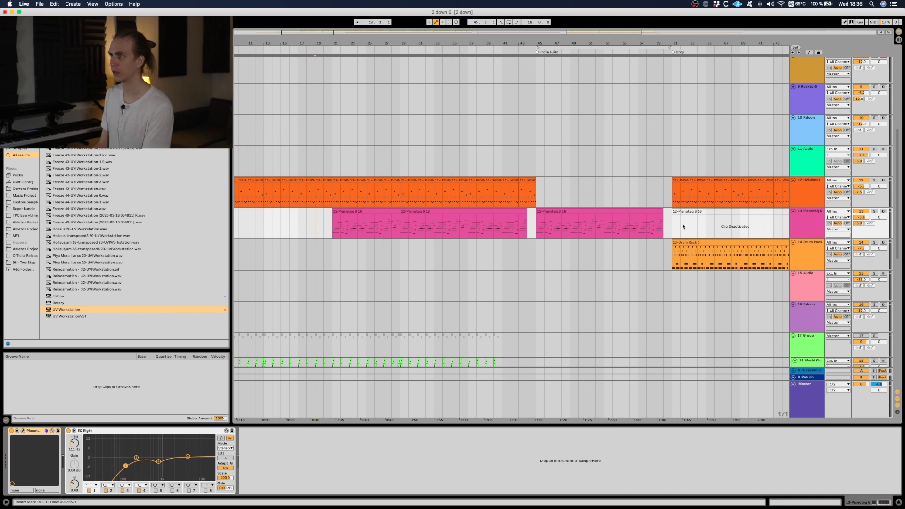
pyautogui.click(330, 229)
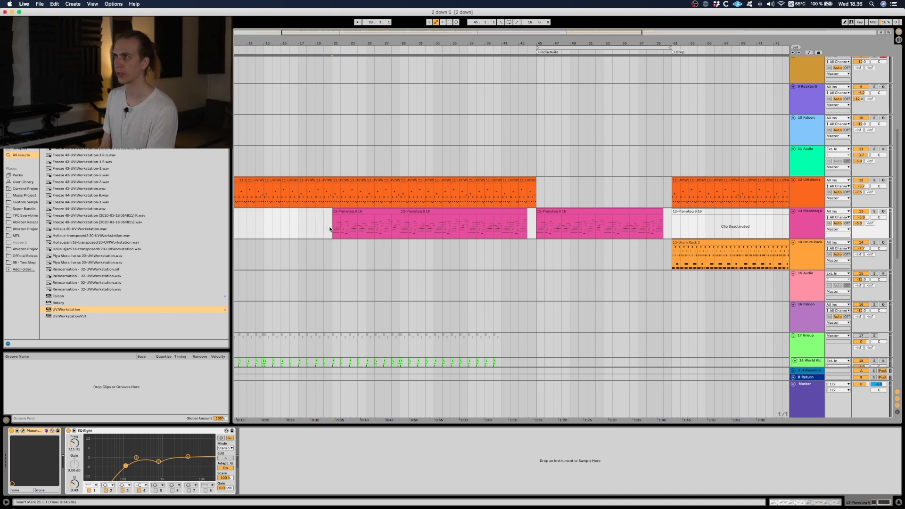
pyautogui.click(875, 211)
pyautogui.press('space')
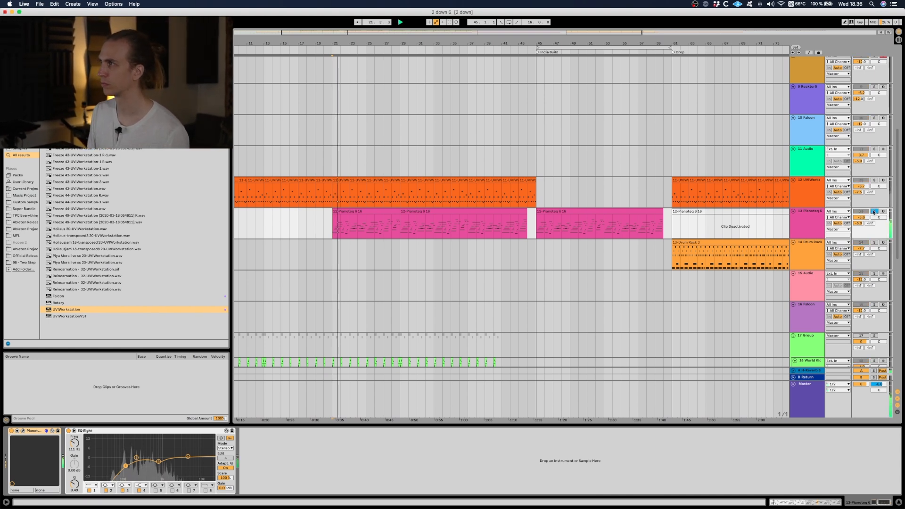
# Look through the other tracks while the soloed piano plays, and bring up the Pianoteq 6 instrument window beside the piano clips.
pyautogui.scroll(-3, 461, 242)
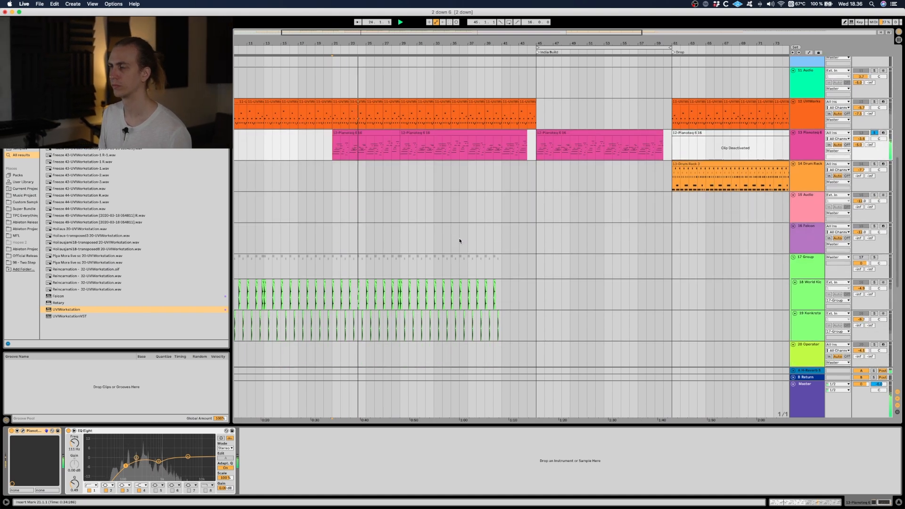
pyautogui.scroll(-5, 460, 241)
pyautogui.scroll(-4, 459, 241)
pyautogui.scroll(3, 459, 241)
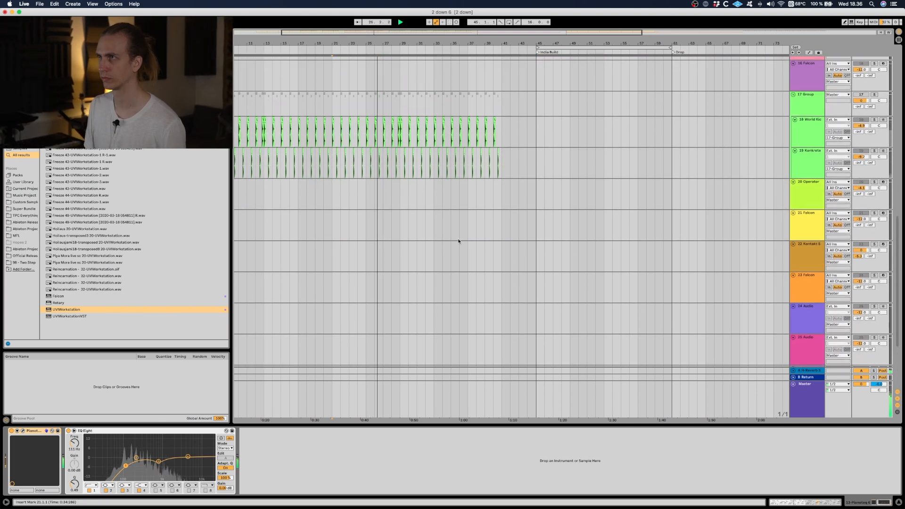
pyautogui.scroll(11, 459, 241)
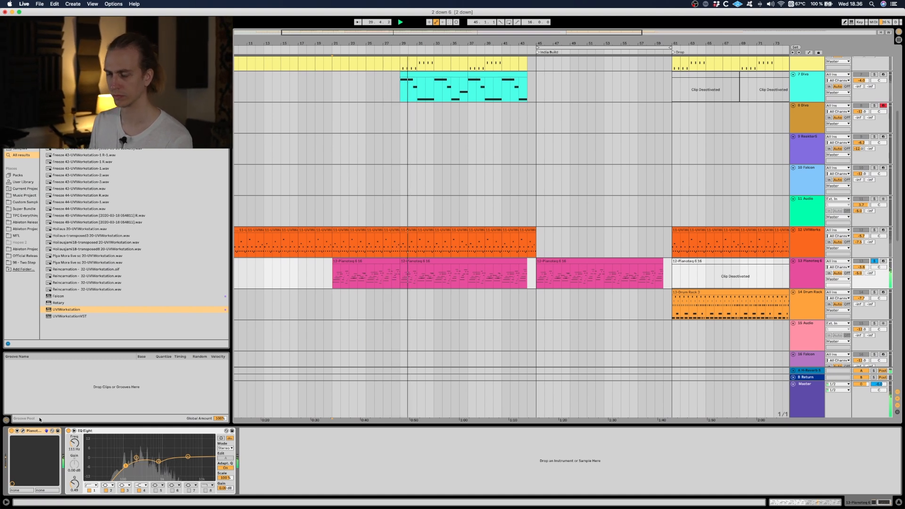
pyautogui.click(22, 431)
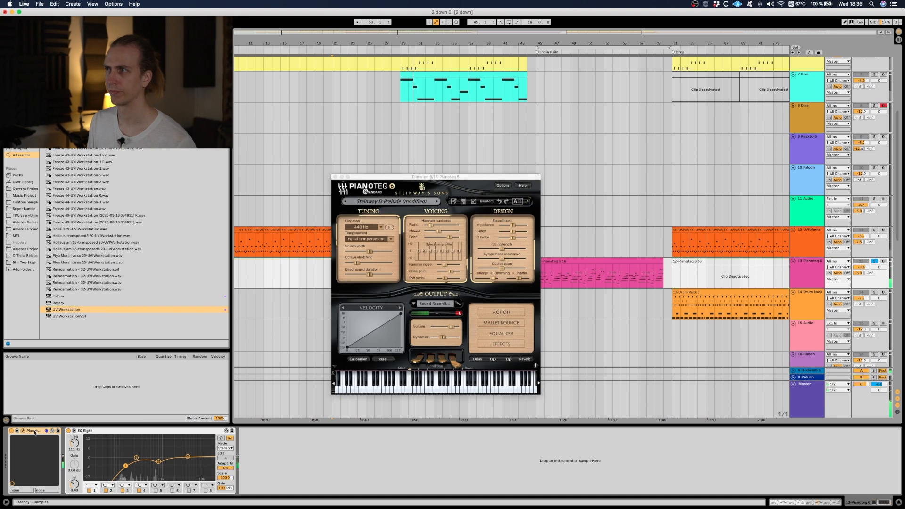
pyautogui.moveTo(480, 177); pyautogui.dragTo(425, 144)
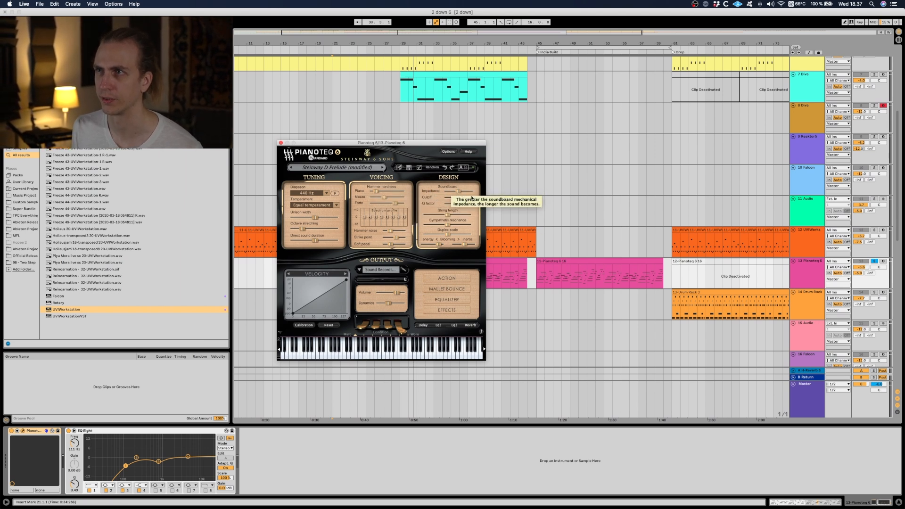
# Lower the blooming energy in Pianoteq's Design section to 0 and play the soloed piano from bar 21.
pyautogui.click(439, 245)
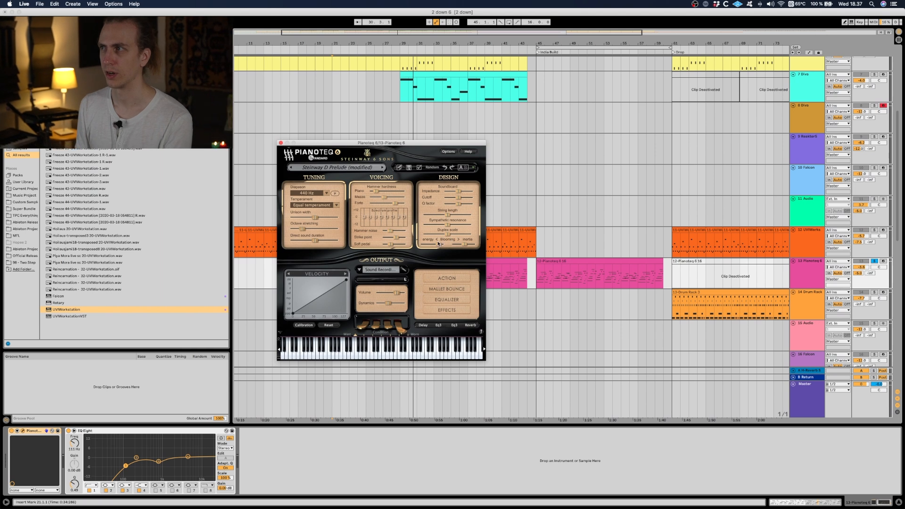
pyautogui.moveTo(438, 245); pyautogui.dragTo(439, 245)
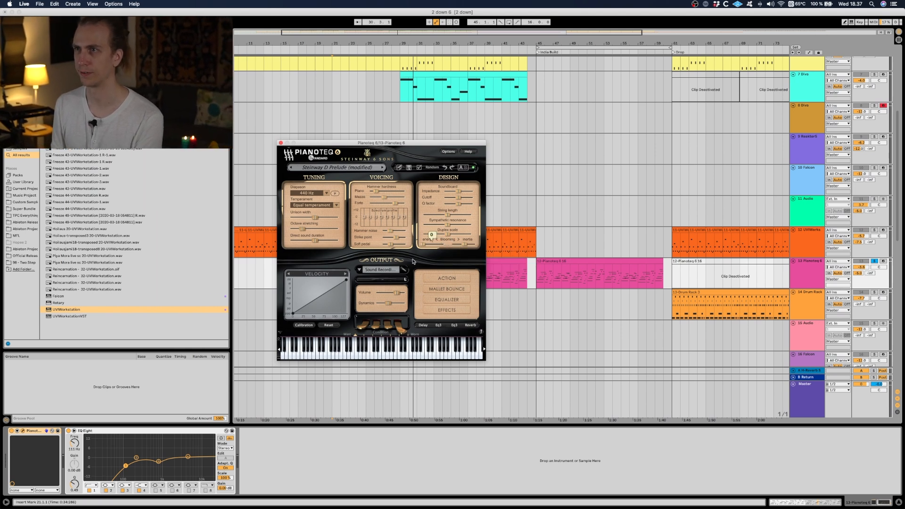
pyautogui.press('space')
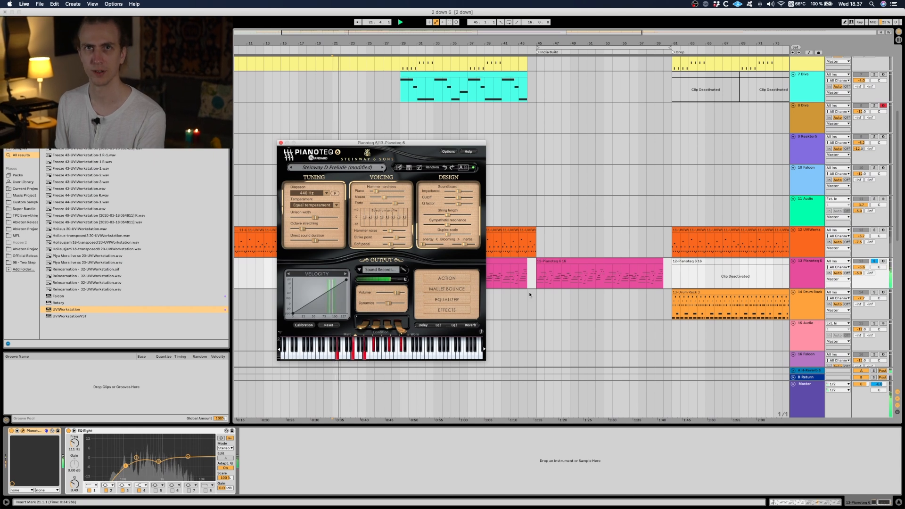
# Raise Pianoteq's blooming energy again during playback and arm the 13 Pianoteq 6 track for recording.
pyautogui.click(429, 245)
pyautogui.moveTo(428, 246); pyautogui.dragTo(478, 242)
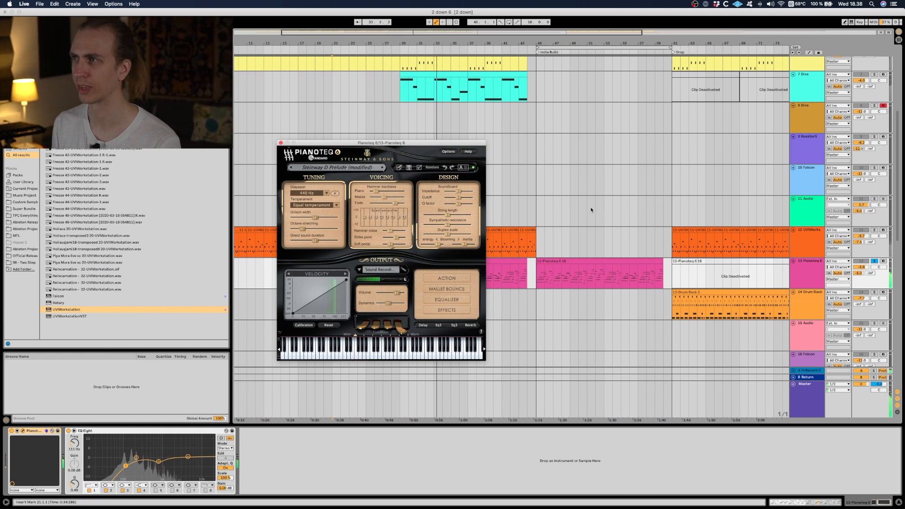
pyautogui.click(884, 262)
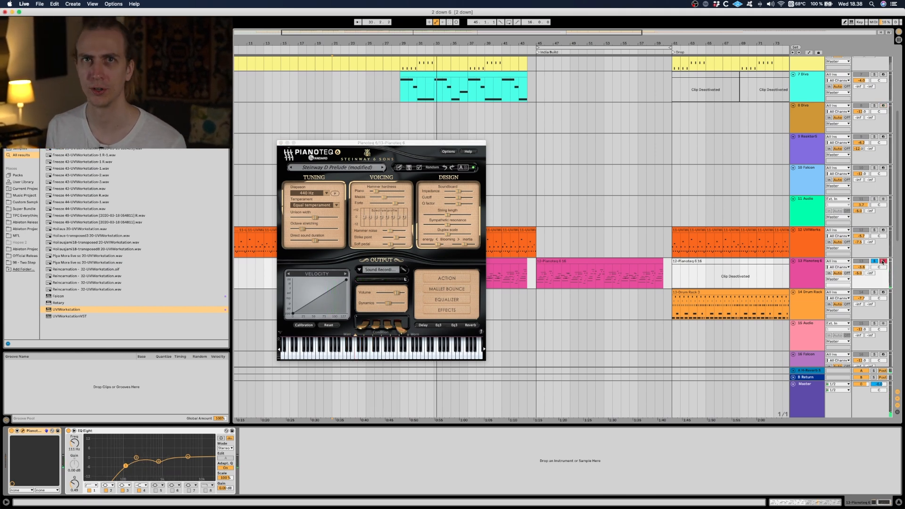
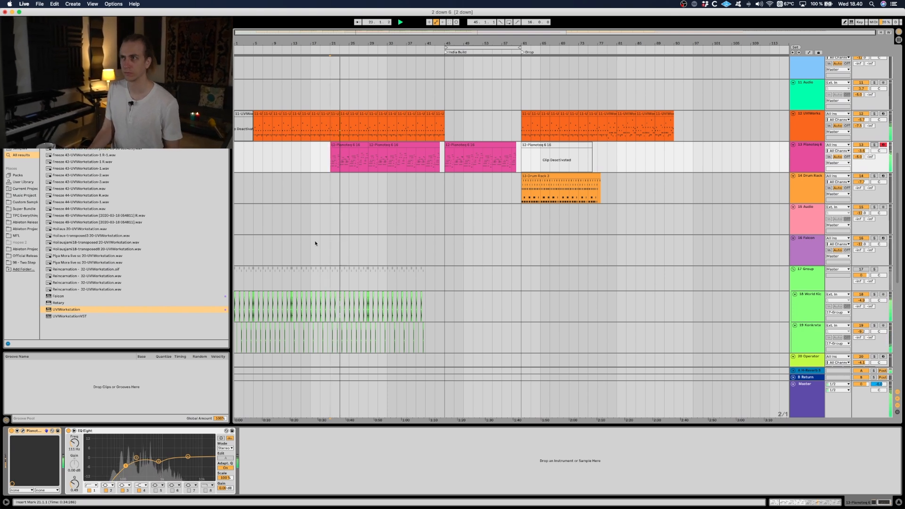
# Listen to the full arrangement, and restart playback at bar 45, where the India Build section begins.
pyautogui.scroll(4, 324, 246)
pyautogui.scroll(2, 326, 245)
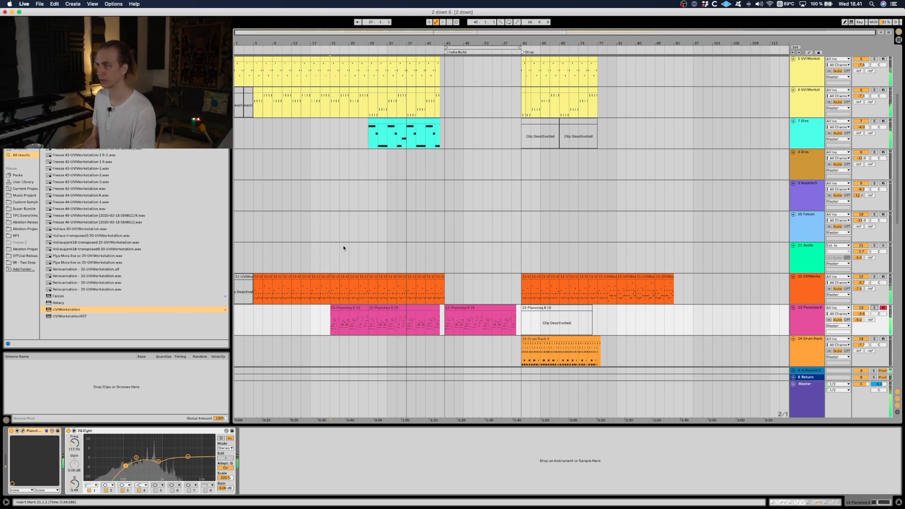
pyautogui.click(447, 222)
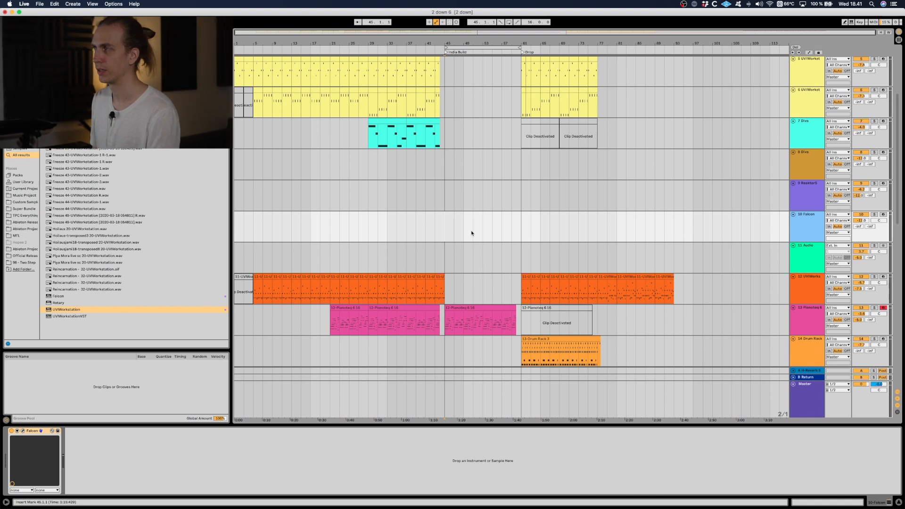
pyautogui.scroll(-3, 471, 233)
pyautogui.press('space')
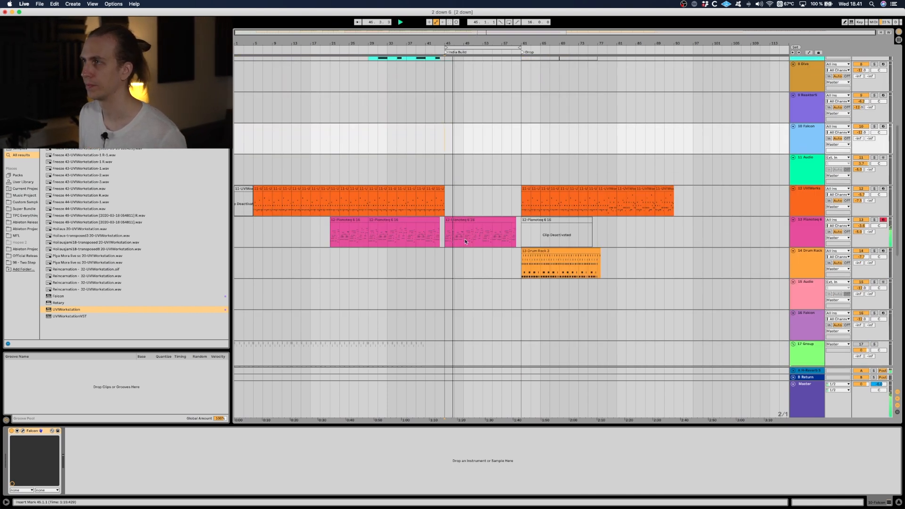
# Examine which tracks have clips in the India Build and Drop sections while the arrangement plays on.
pyautogui.scroll(2, 498, 165)
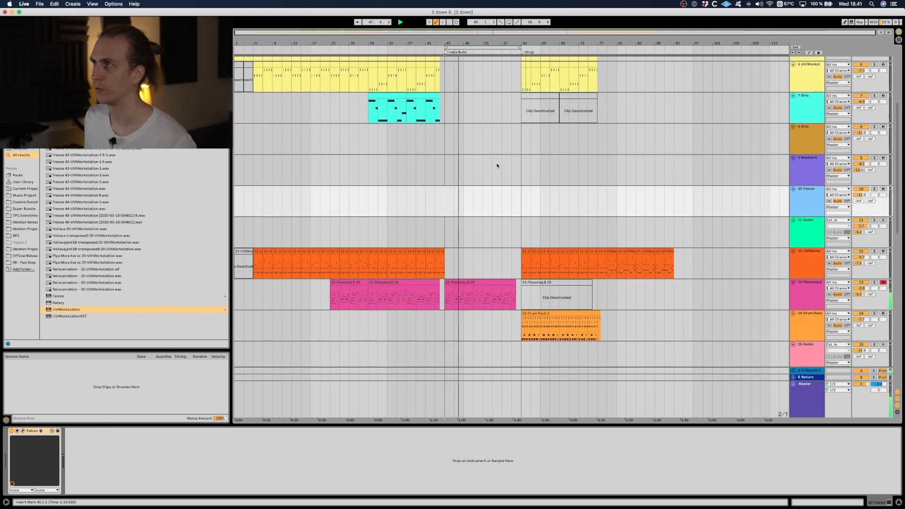
pyautogui.scroll(-14, 501, 165)
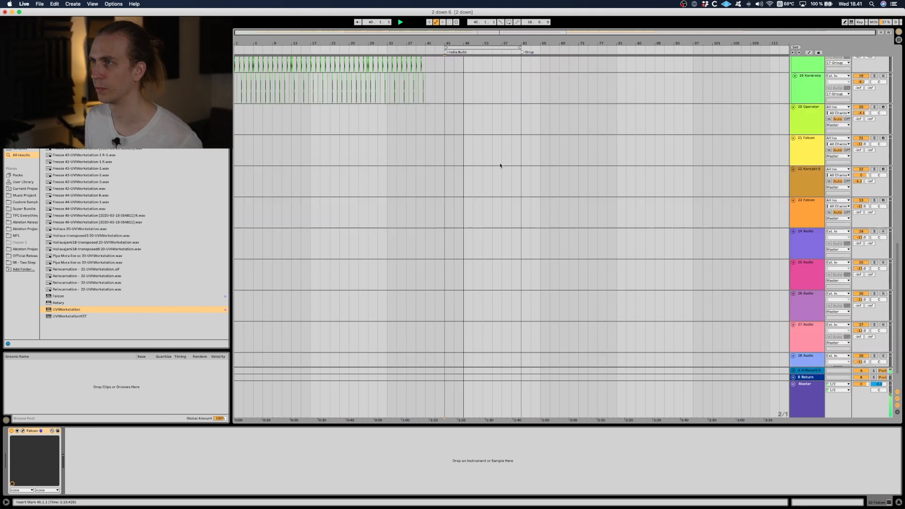
pyautogui.scroll(14, 501, 165)
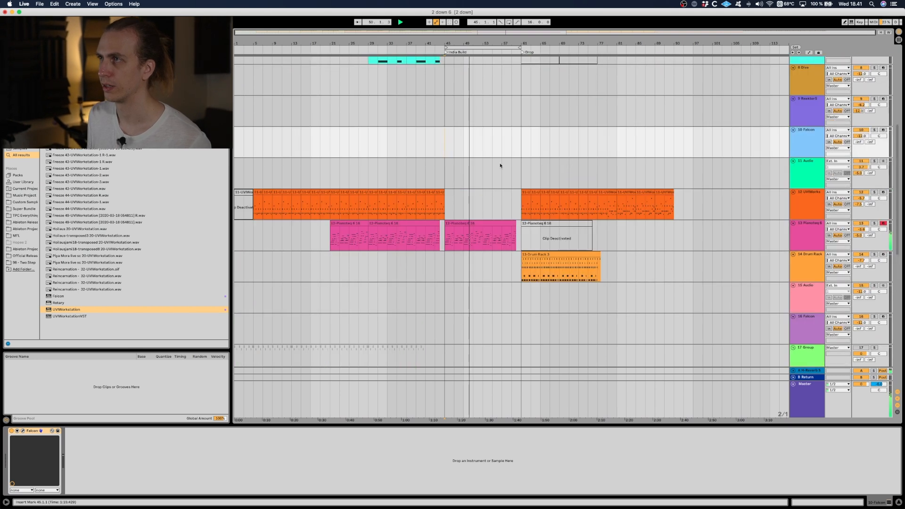
pyautogui.scroll(-5, 500, 165)
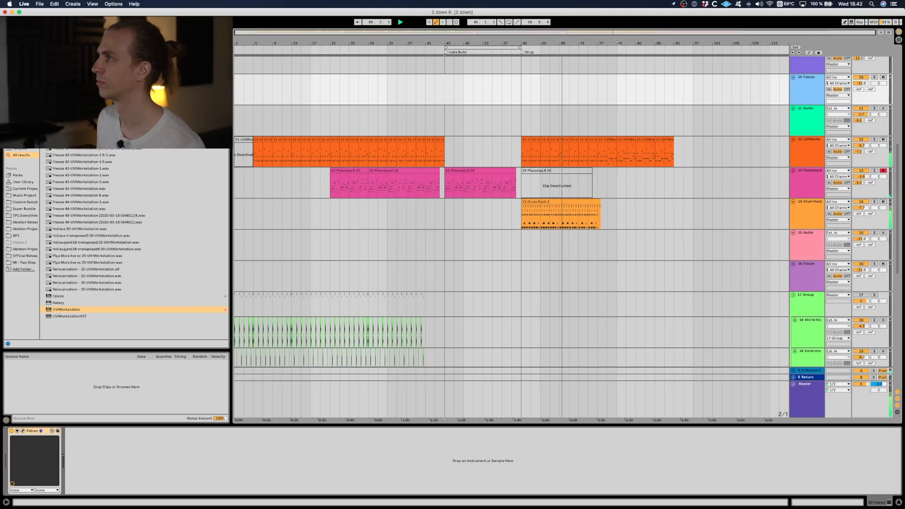
pyautogui.scroll(10, 578, 159)
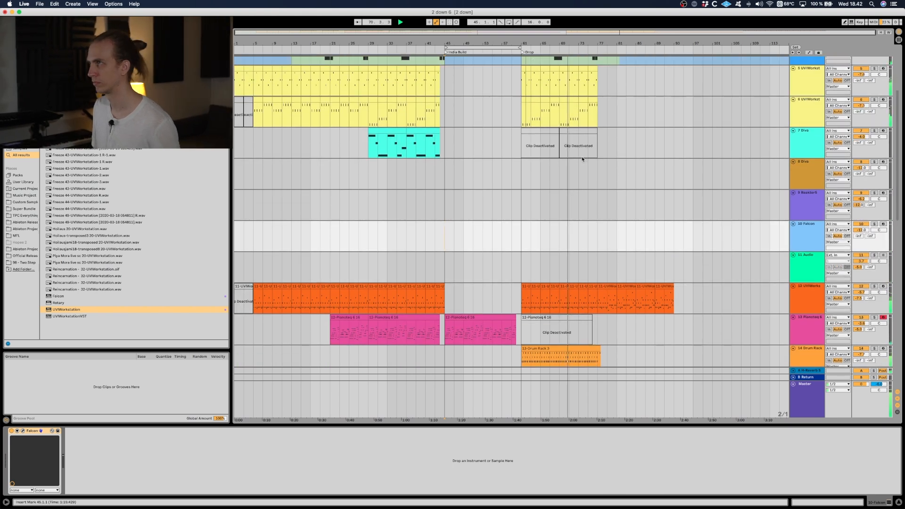
pyautogui.scroll(3, 582, 158)
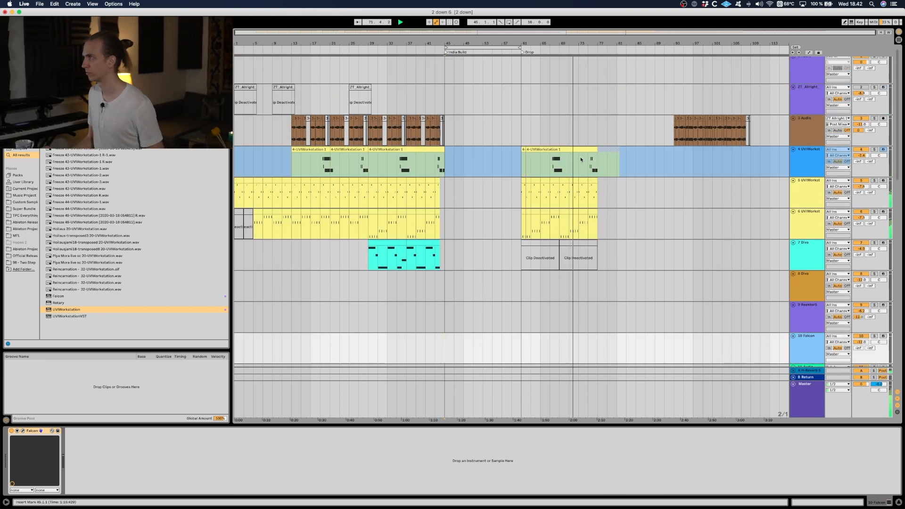
pyautogui.scroll(1, 582, 159)
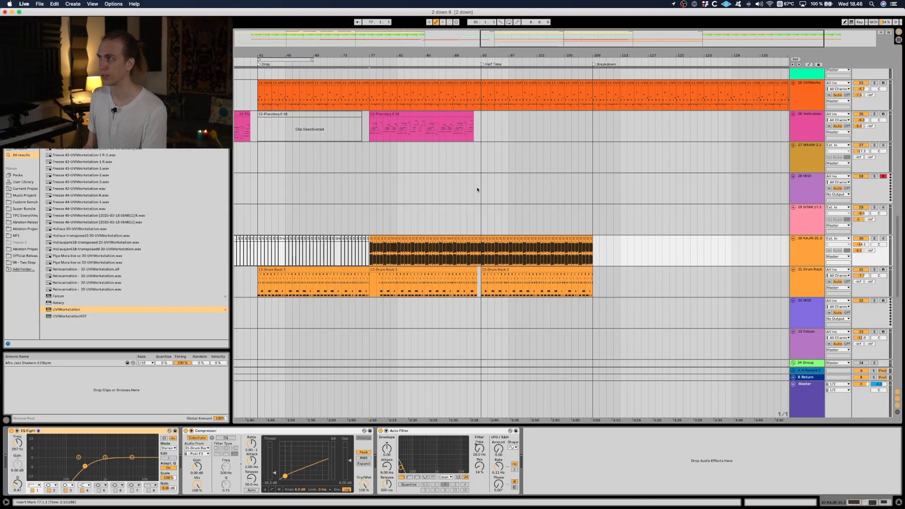
# Play the arrangement from bar 77 and raise the volume of track 30 to about -6 dB.
pyautogui.press('space')
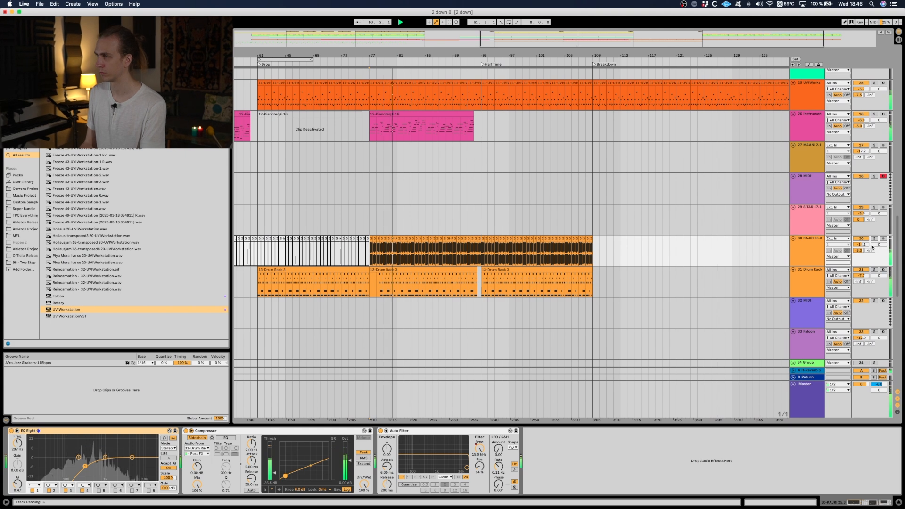
pyautogui.moveTo(872, 247); pyautogui.dragTo(872, 227)
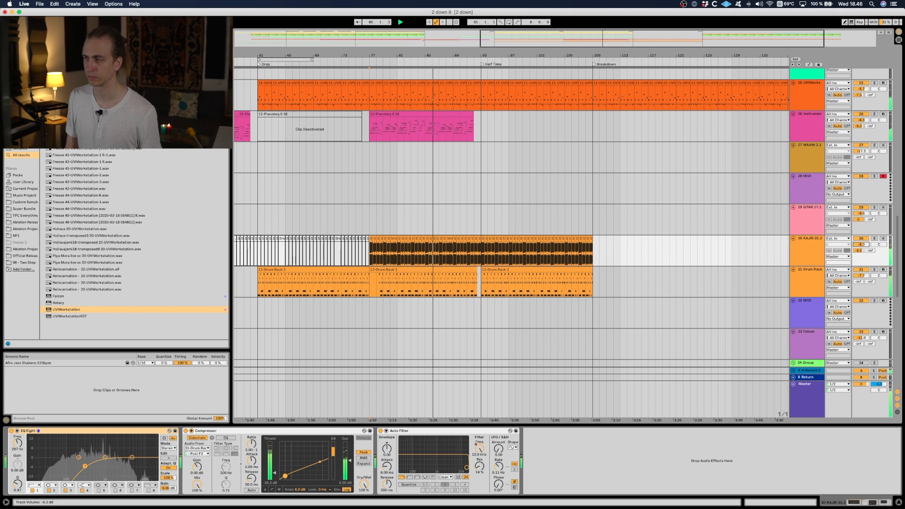
pyautogui.moveTo(862, 244); pyautogui.dragTo(862, 246)
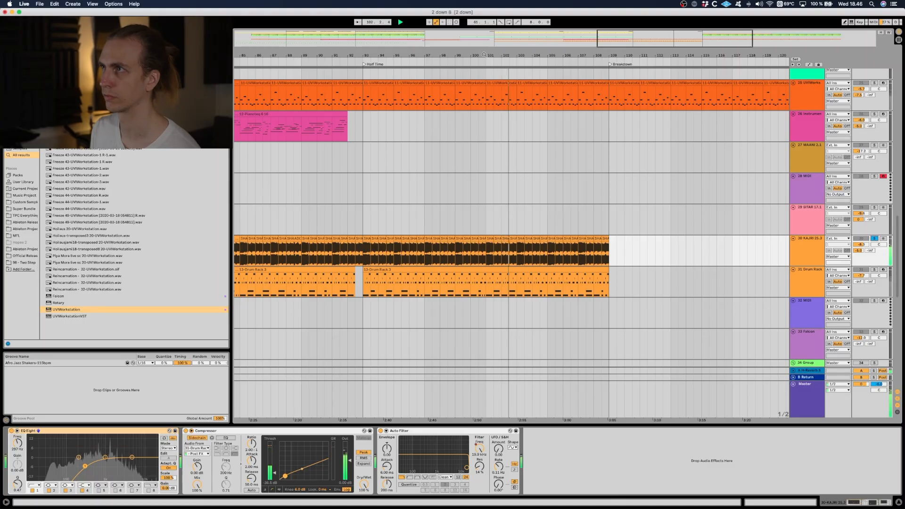
# Listen to track 30 in solo through the end of the Half Time section, examining its slices up close, and stop playback.
pyautogui.moveTo(498, 53); pyautogui.dragTo(452, 54)
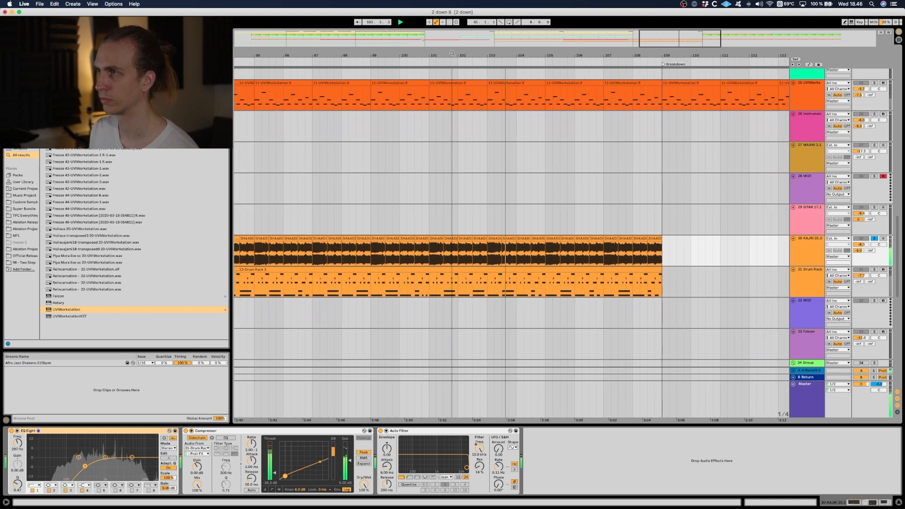
pyautogui.scroll(-1, 517, 192)
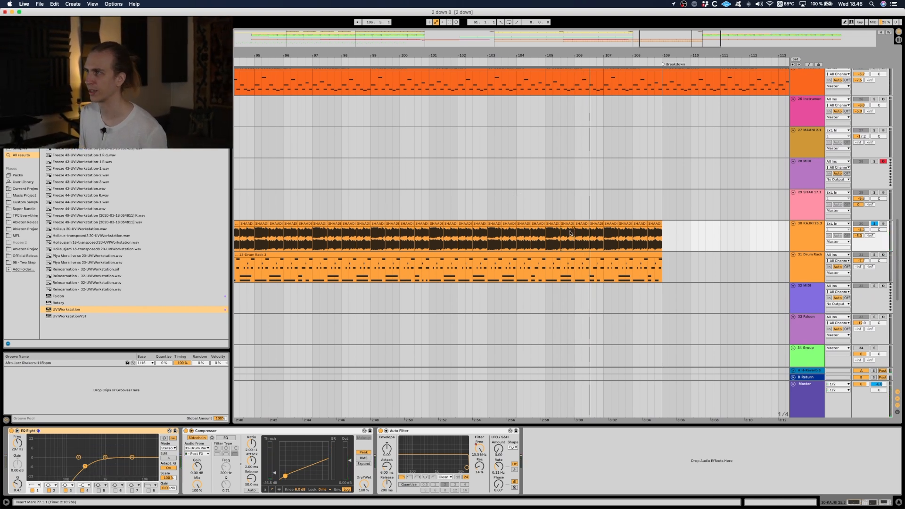
pyautogui.press('space')
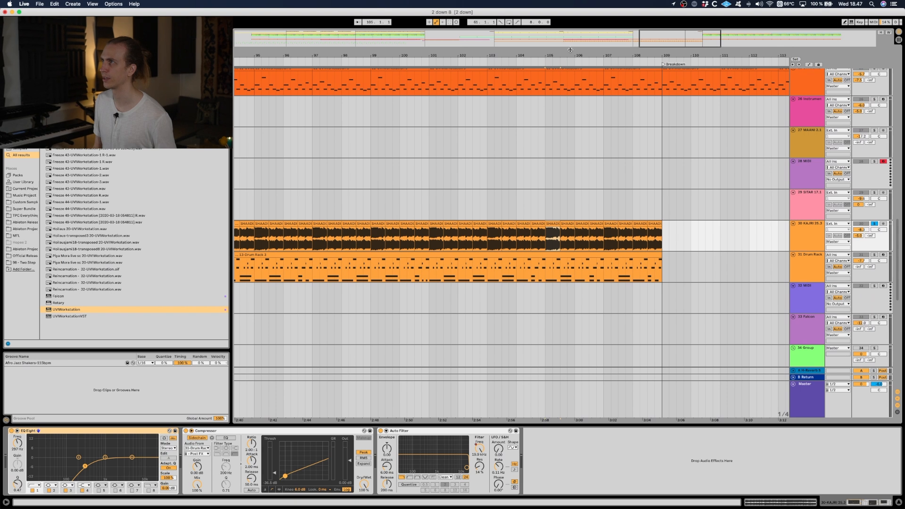
# Extend the SHAADI32.5 slice after beat 105.3 on track 30 over the following slices to just past the Breakdown marker at bar 109.
pyautogui.moveTo(572, 52); pyautogui.dragTo(571, 47)
pyautogui.hscroll(3, 430, 158)
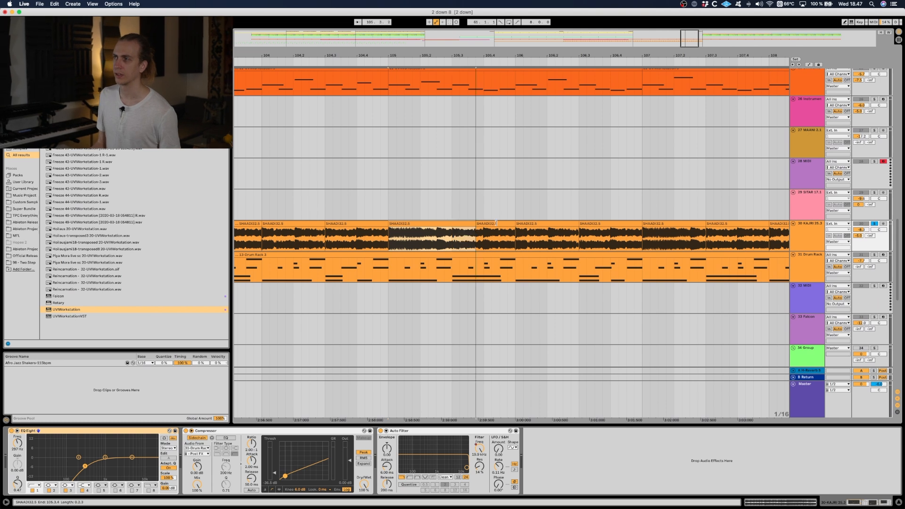
pyautogui.moveTo(512, 222); pyautogui.dragTo(819, 208)
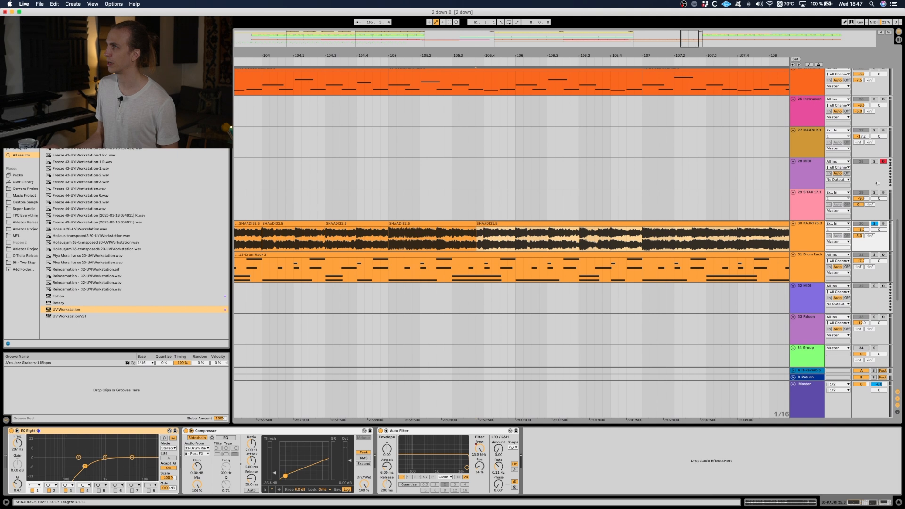
pyautogui.moveTo(699, 55); pyautogui.dragTo(490, 27)
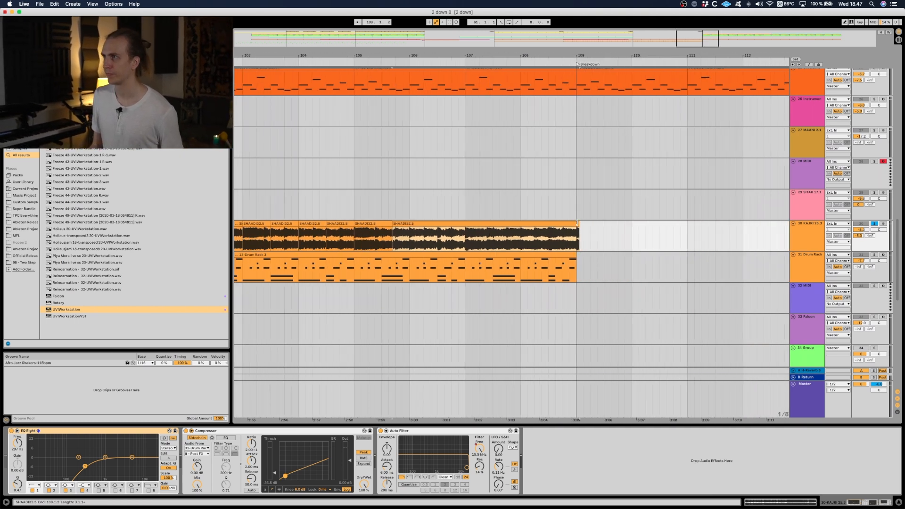
# Extend the long SHAADI32.5 slice on track 30 to about half a bar past bar 111 and play it from beat 105.3.
pyautogui.moveTo(577, 222); pyautogui.dragTo(695, 221)
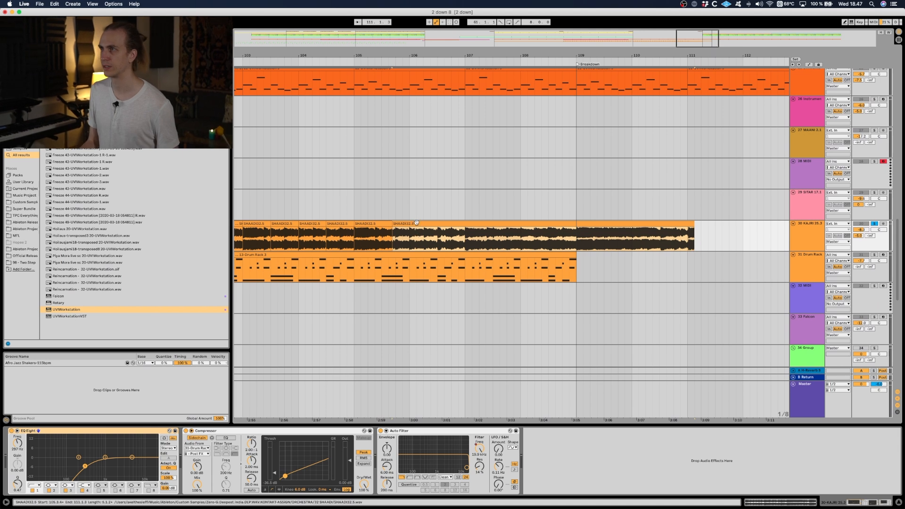
pyautogui.press('space')
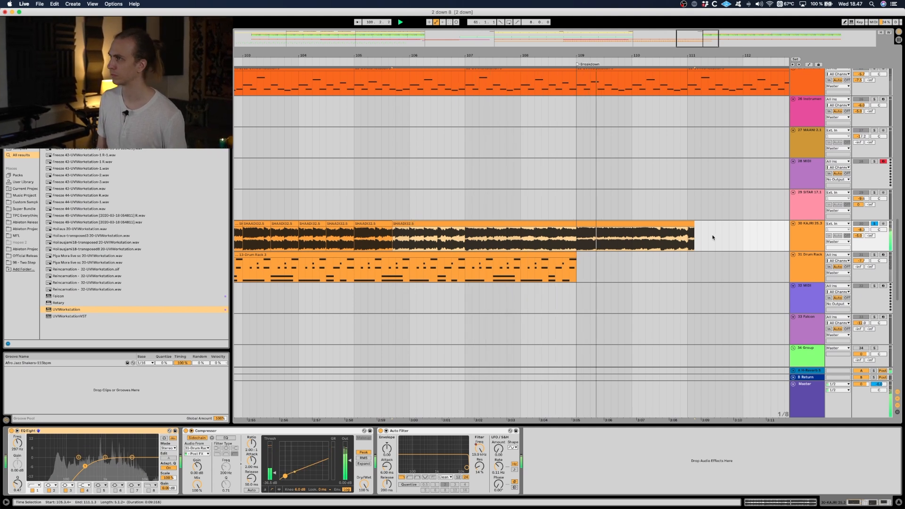
pyautogui.moveTo(693, 223); pyautogui.dragTo(723, 224)
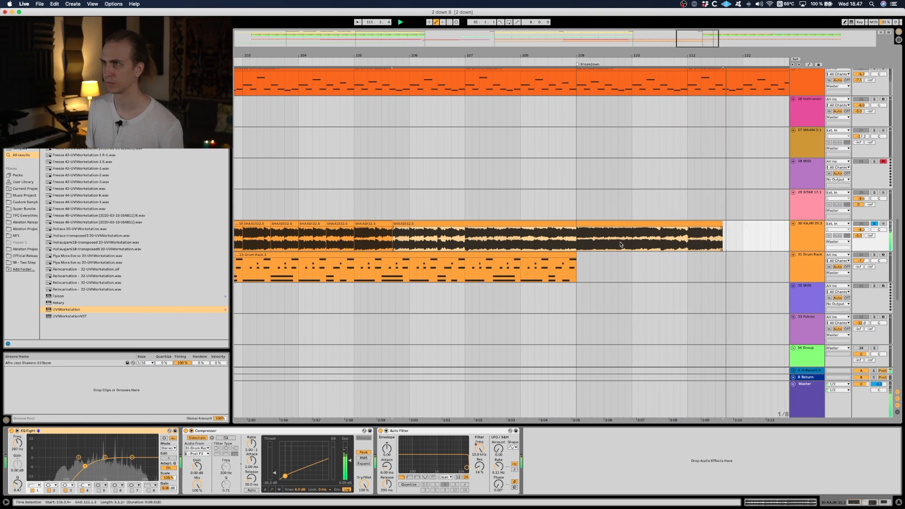
pyautogui.click(395, 235)
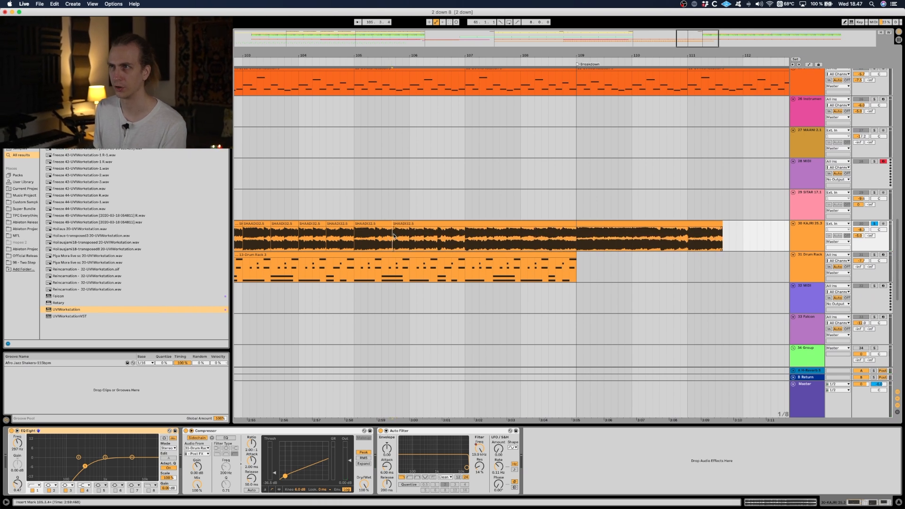
pyautogui.press('space')
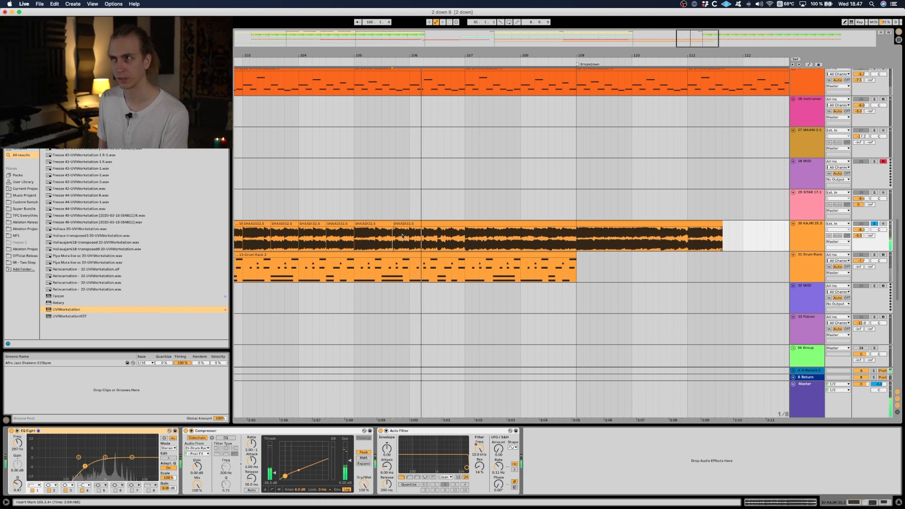
# Open the SHAADI32.5 slice at bar 103 on track 30 and show its clip transposition envelope.
pyautogui.hscroll(-5, 347, 239)
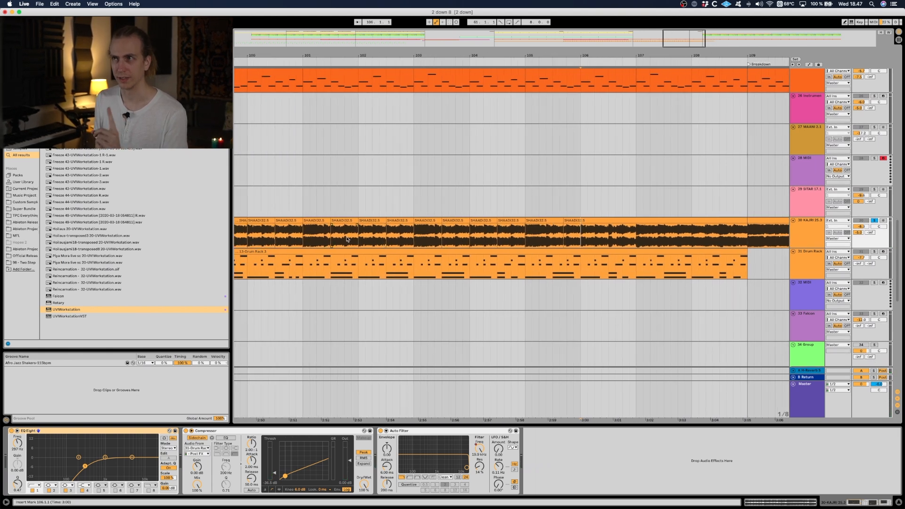
pyautogui.hscroll(-2, 348, 239)
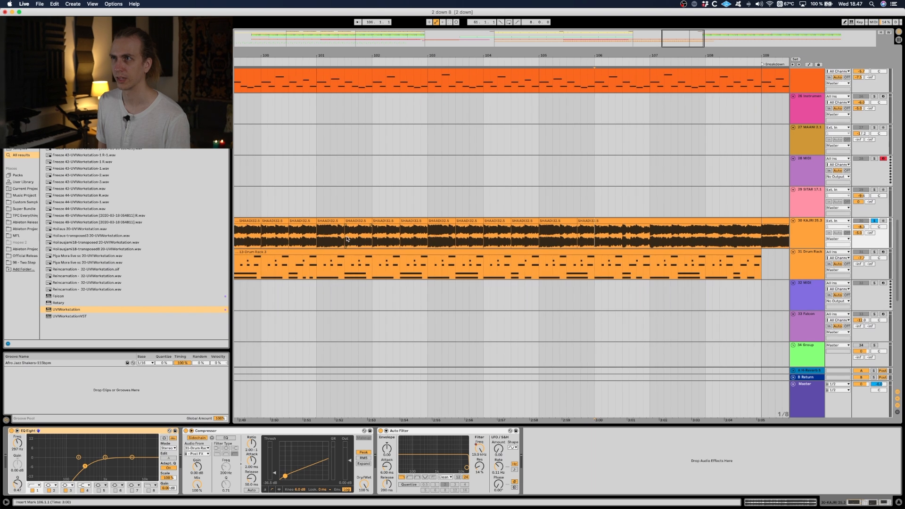
pyautogui.doubleClick(430, 225)
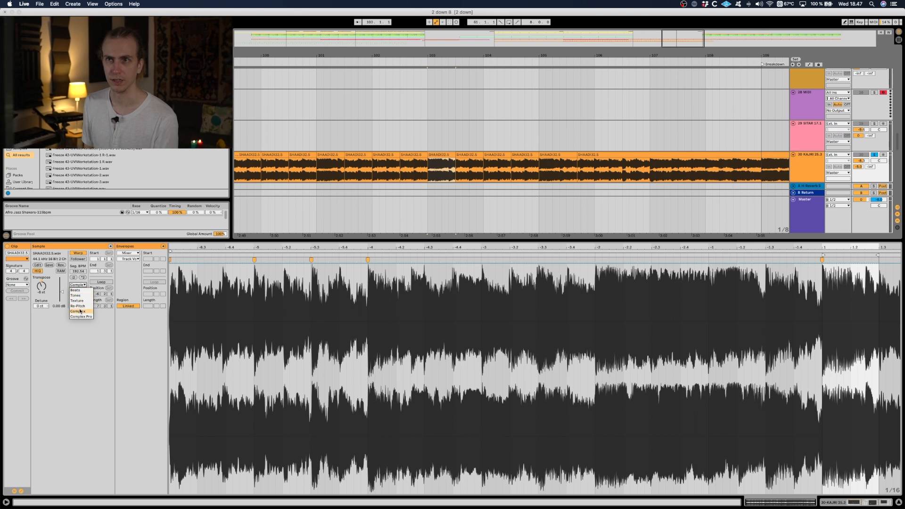
pyautogui.click(132, 254)
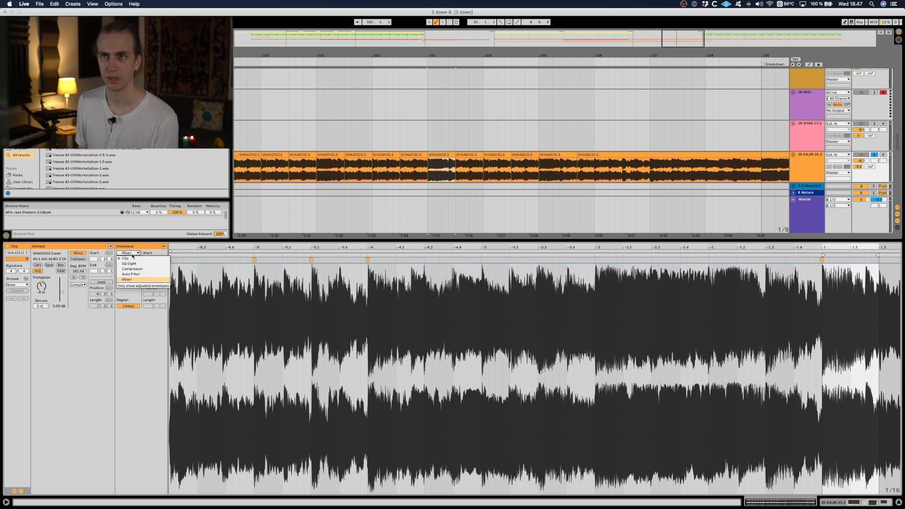
pyautogui.click(133, 259)
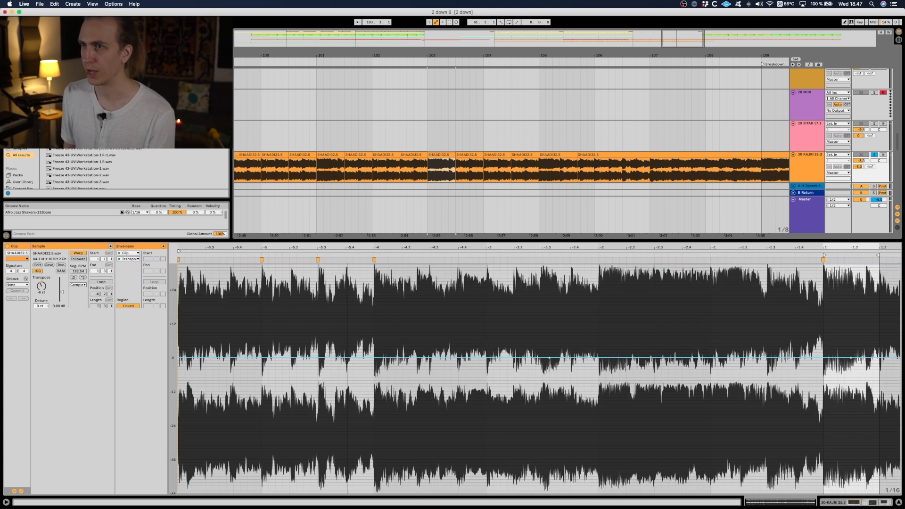
# Play and compare the transposition envelopes of the track 30 slices between beat 102.3 and bar 105, then return to the track's devices.
pyautogui.click(412, 152)
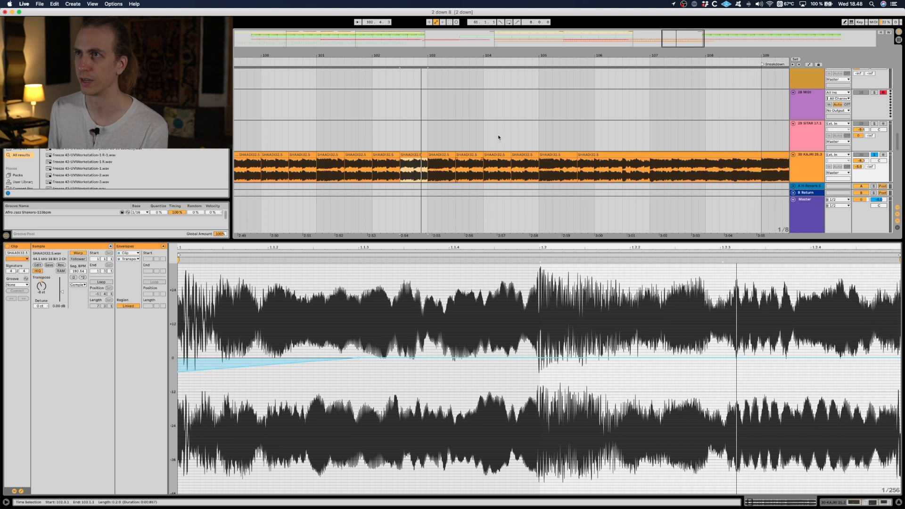
pyautogui.click(473, 156)
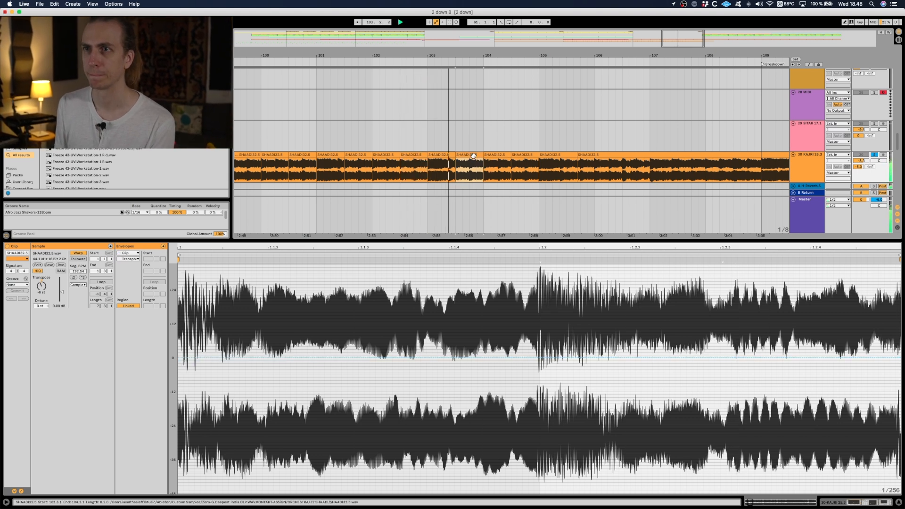
pyautogui.click(498, 157)
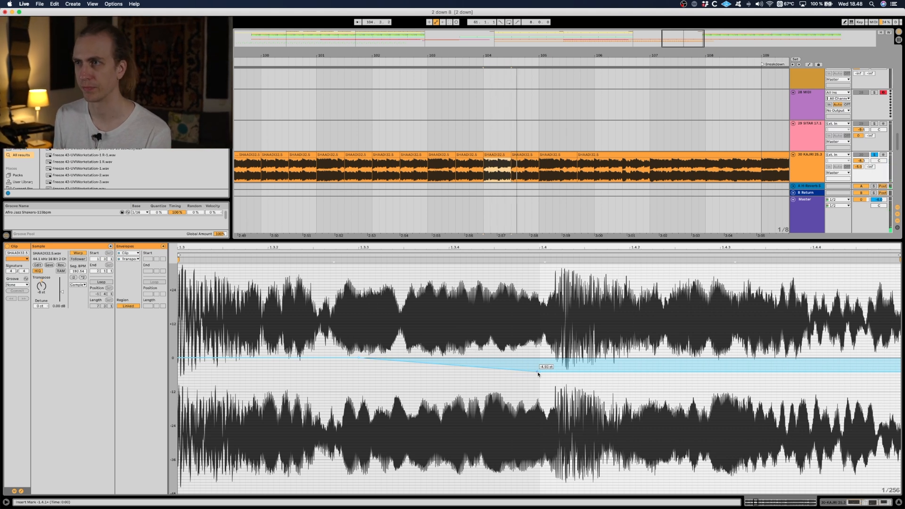
pyautogui.press('space')
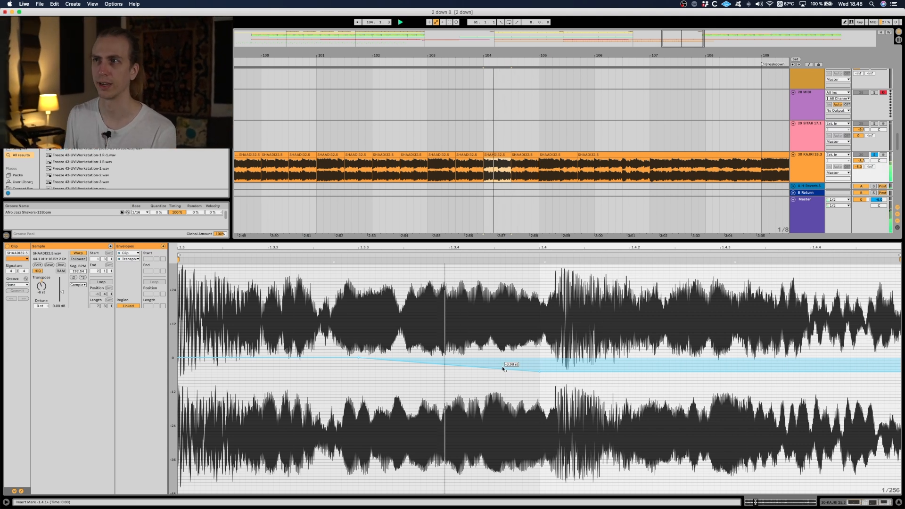
pyautogui.click(524, 152)
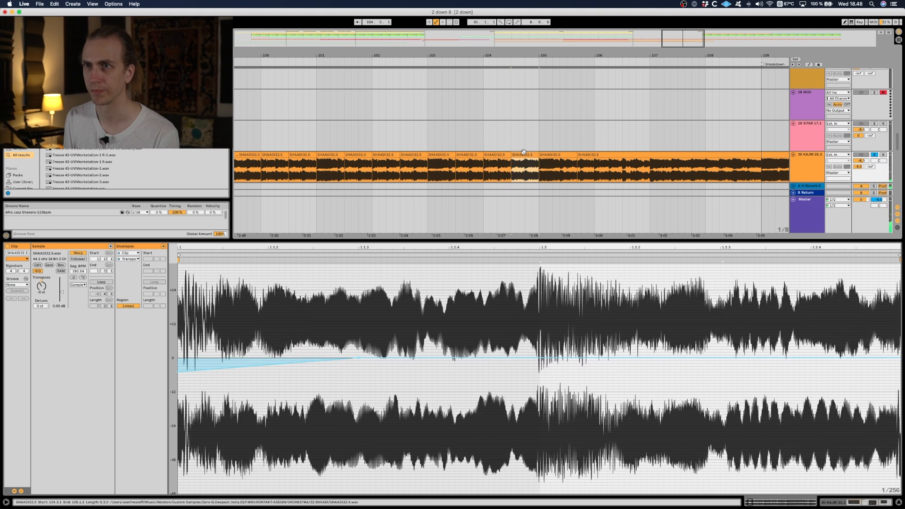
pyautogui.press('space')
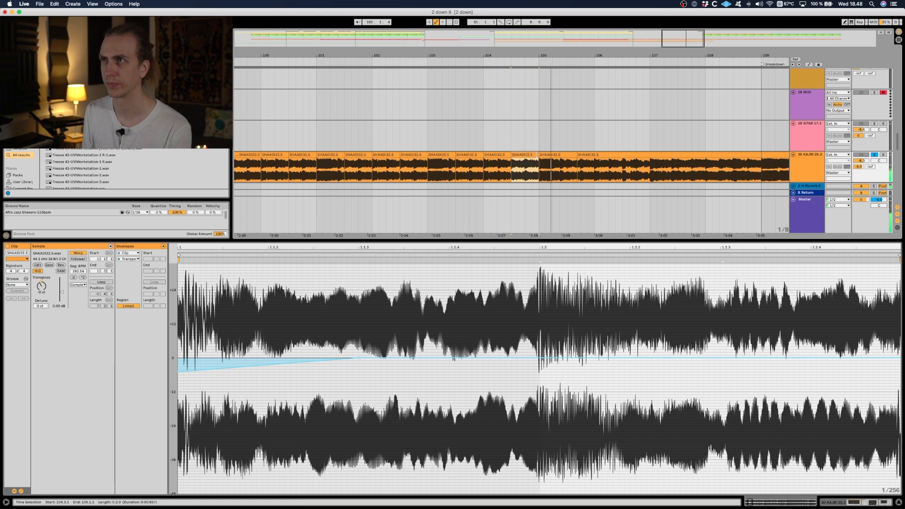
pyautogui.moveTo(555, 57); pyautogui.dragTo(482, 56)
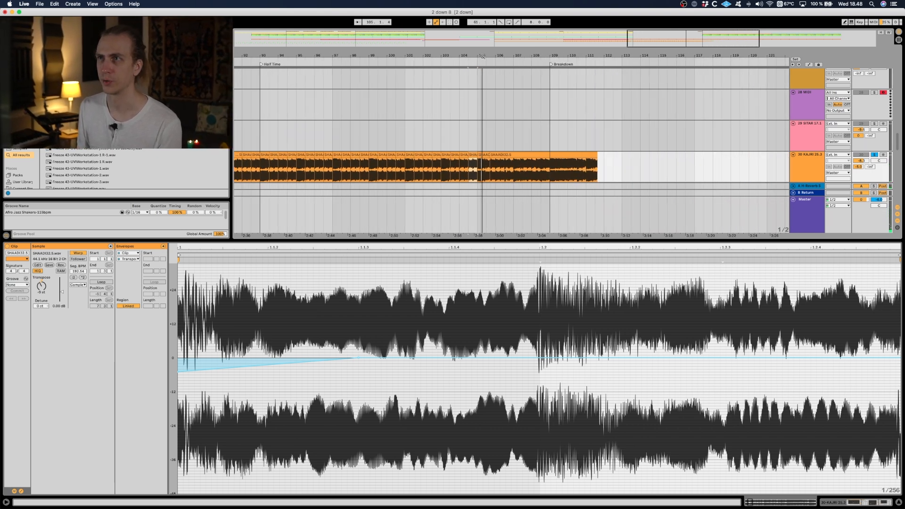
pyautogui.hotkey('shift', 'Tab')
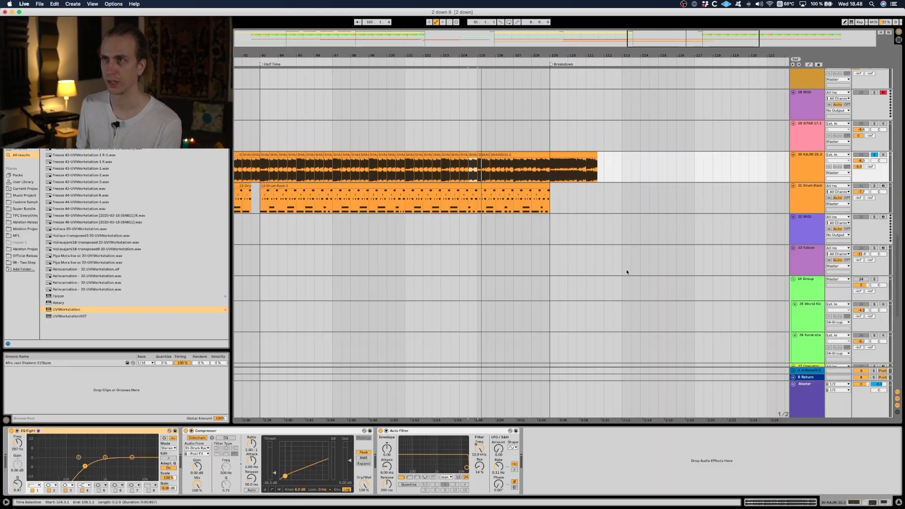
pyautogui.moveTo(263, 51); pyautogui.dragTo(539, 54)
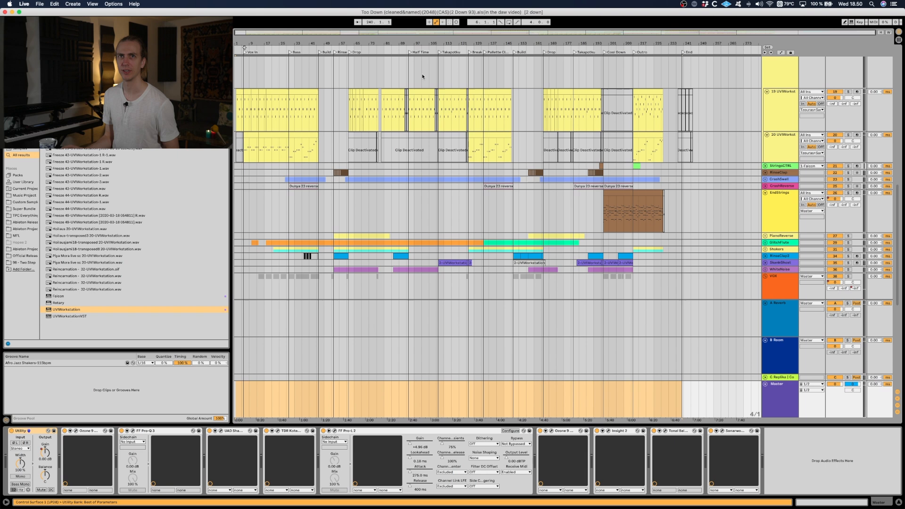
# Examine the tracks across the full arrangement of the cleaned and named project version, from the vocals up to the drums.
pyautogui.scroll(4, 307, 109)
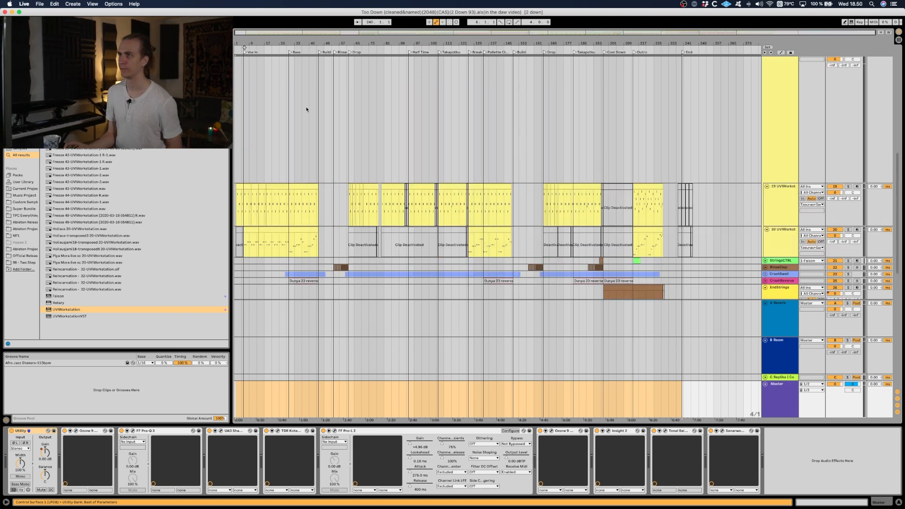
pyautogui.scroll(-5, 307, 110)
pyautogui.scroll(-5, 307, 109)
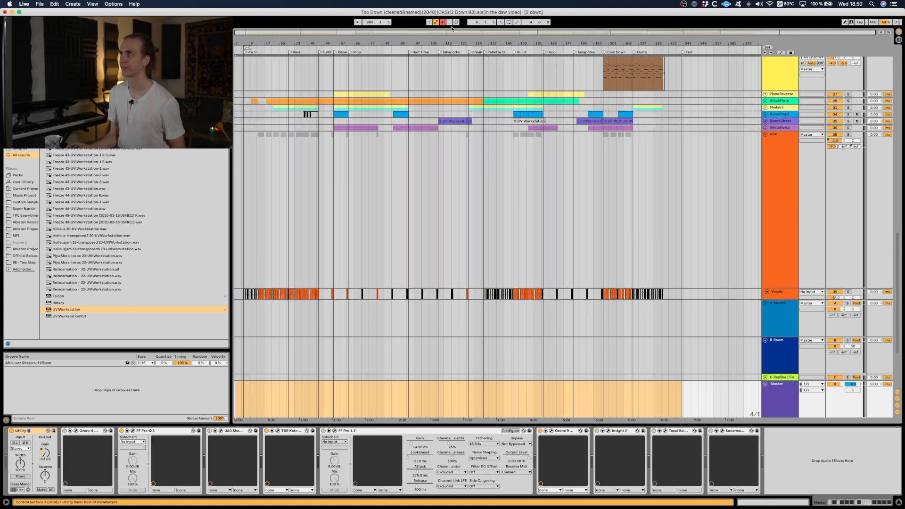
pyautogui.scroll(-4, 381, 151)
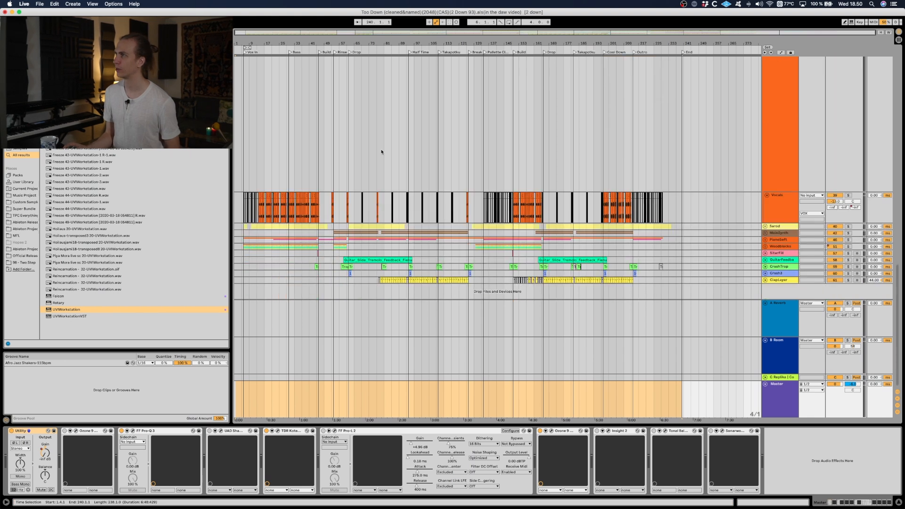
pyautogui.scroll(10, 382, 151)
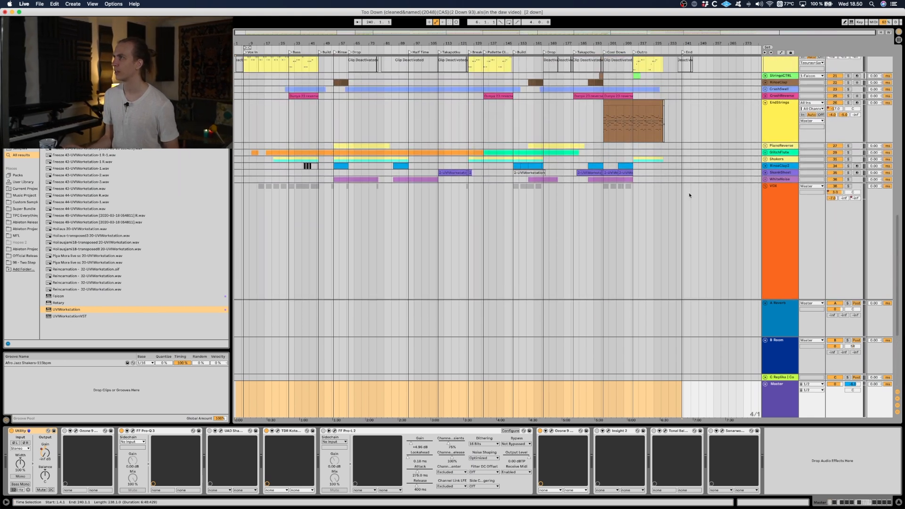
pyautogui.scroll(10, 726, 196)
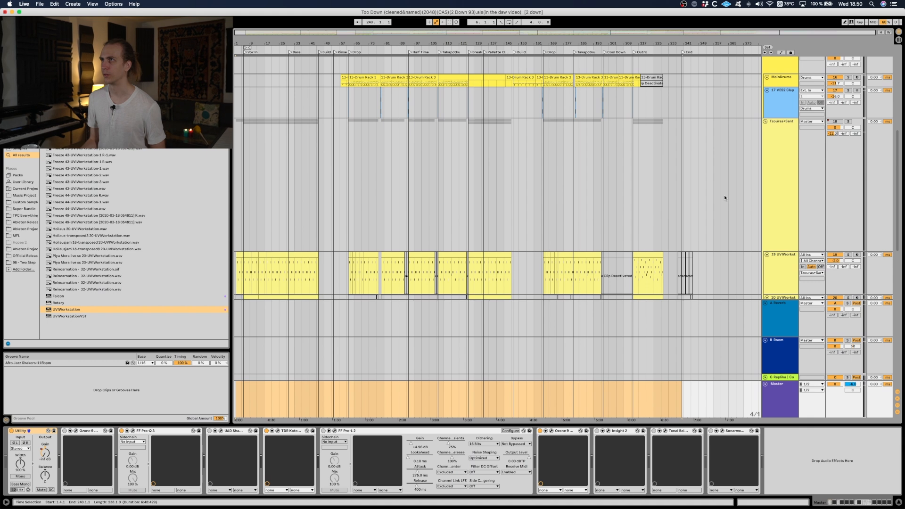
# Examine the KAJRI, bass, UVIWorkstation and Latin percussion tracks while the arrangement plays from the beginning.
pyautogui.scroll(10, 725, 198)
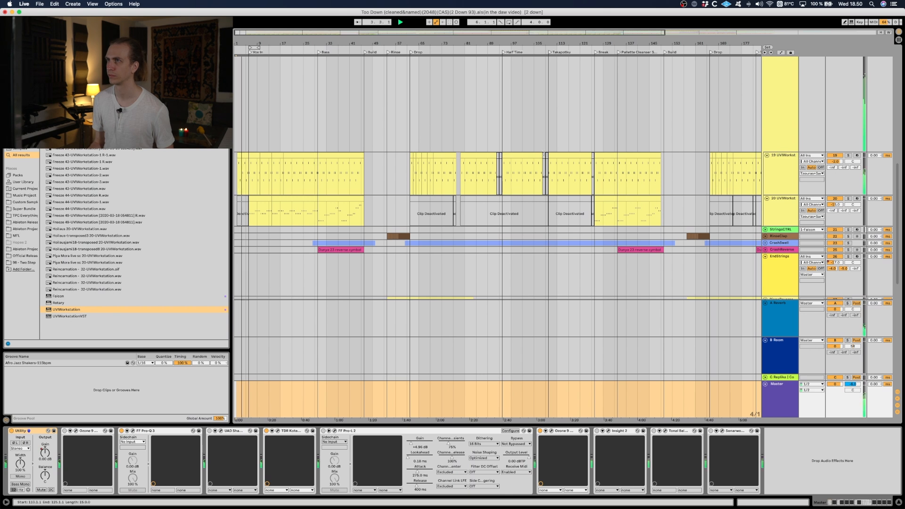
pyautogui.scroll(15, 544, 153)
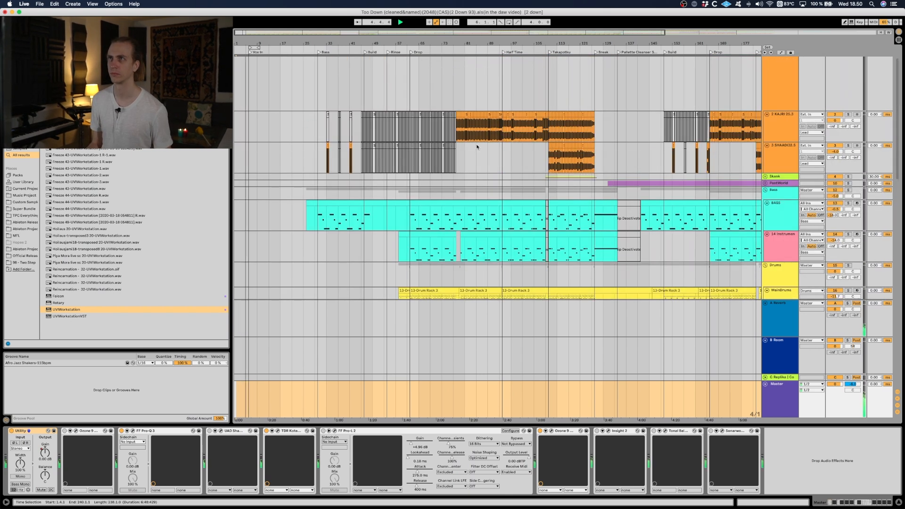
pyautogui.scroll(3, 477, 147)
pyautogui.scroll(-15, 477, 145)
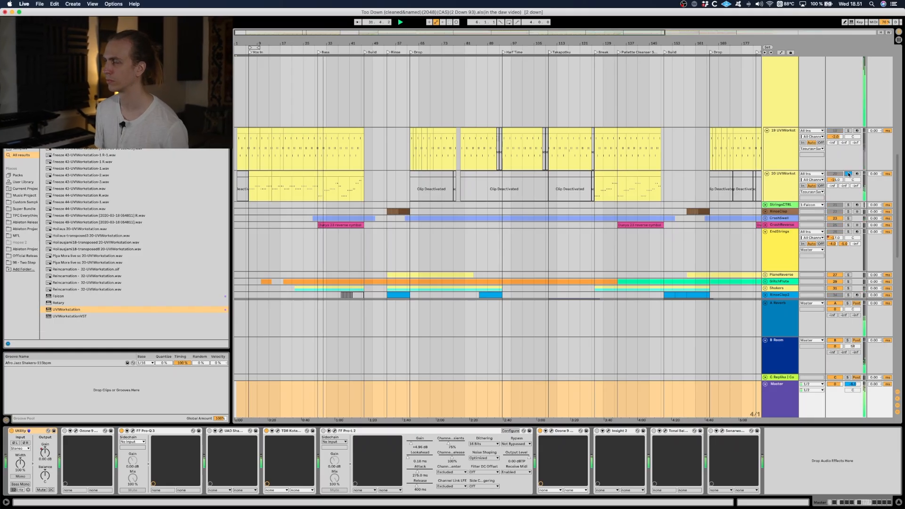
pyautogui.scroll(-2, 850, 175)
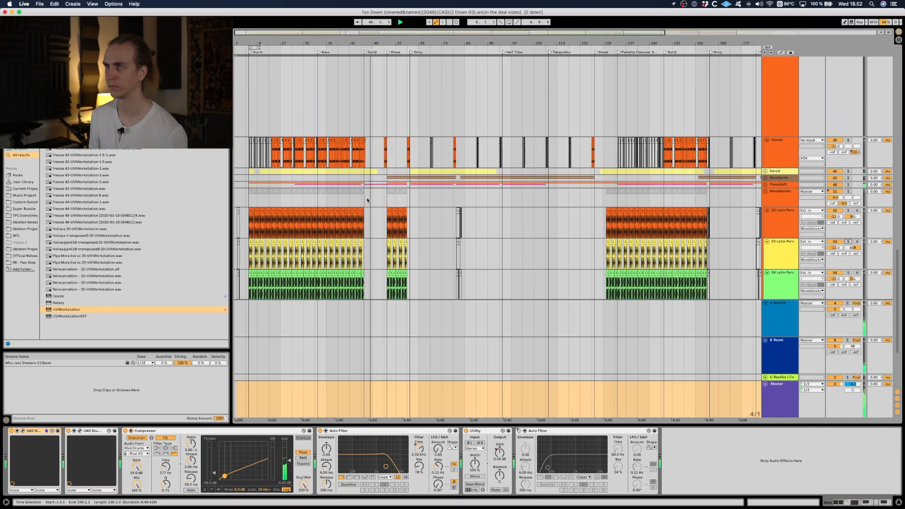
pyautogui.scroll(5, 368, 200)
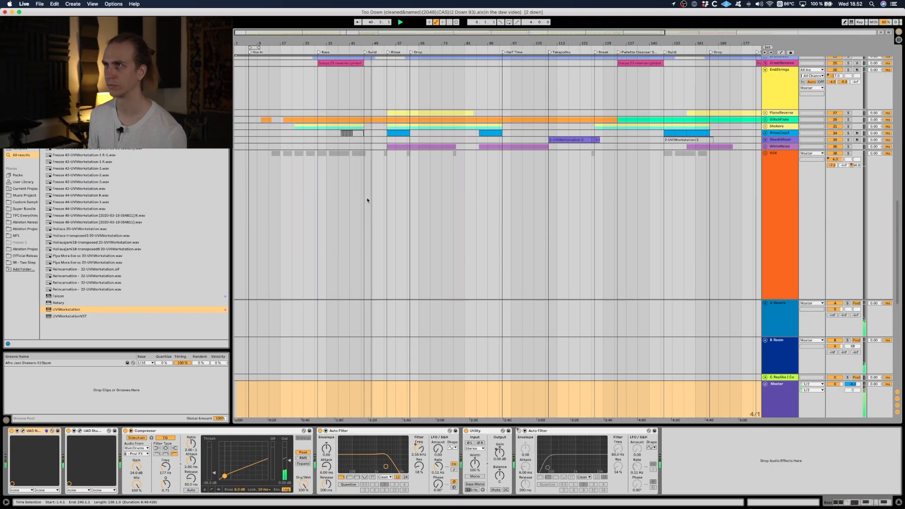
# Show the tracks around the first Drop up close and solo the GuitarFeedback track during playback.
pyautogui.moveTo(356, 34); pyautogui.dragTo(365, 146)
pyautogui.scroll(5, 420, 161)
pyautogui.scroll(5, 421, 161)
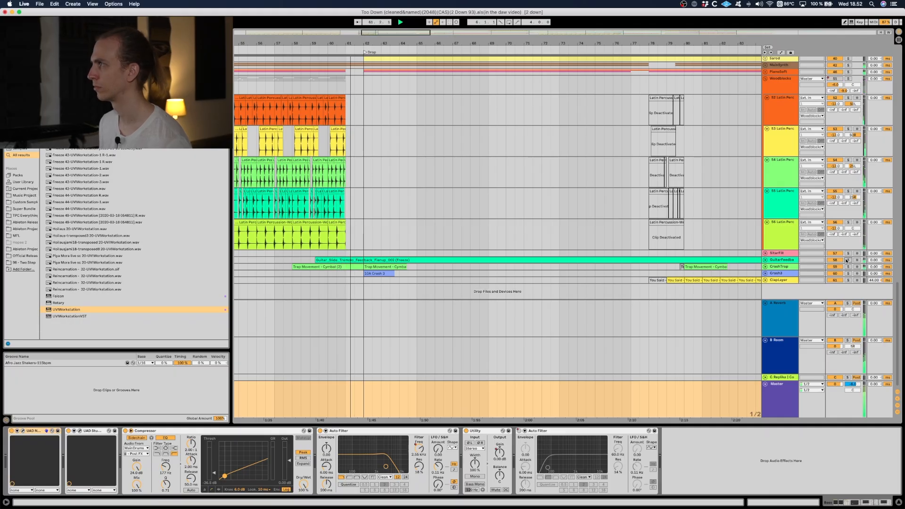
pyautogui.click(848, 260)
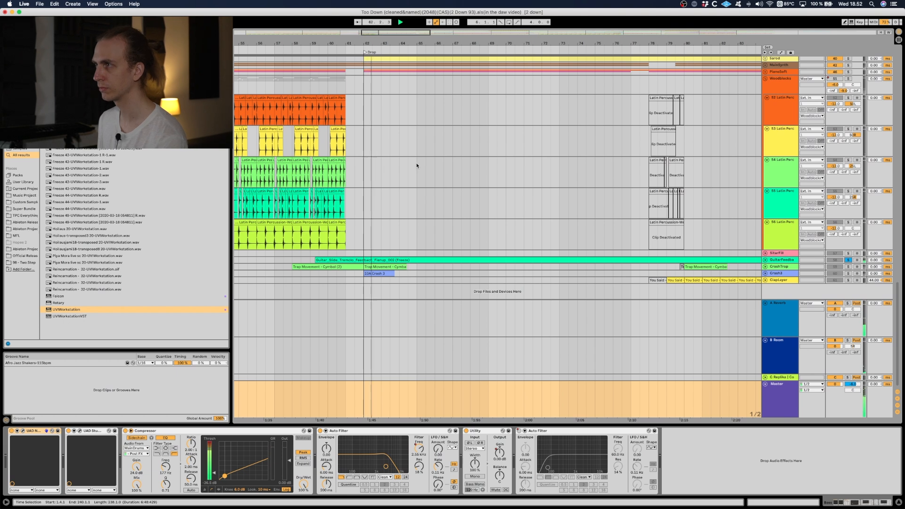
# Listen to the GuitarFeedback track in solo from near the start of its guitar slide clip into the Drop section.
pyautogui.click(286, 260)
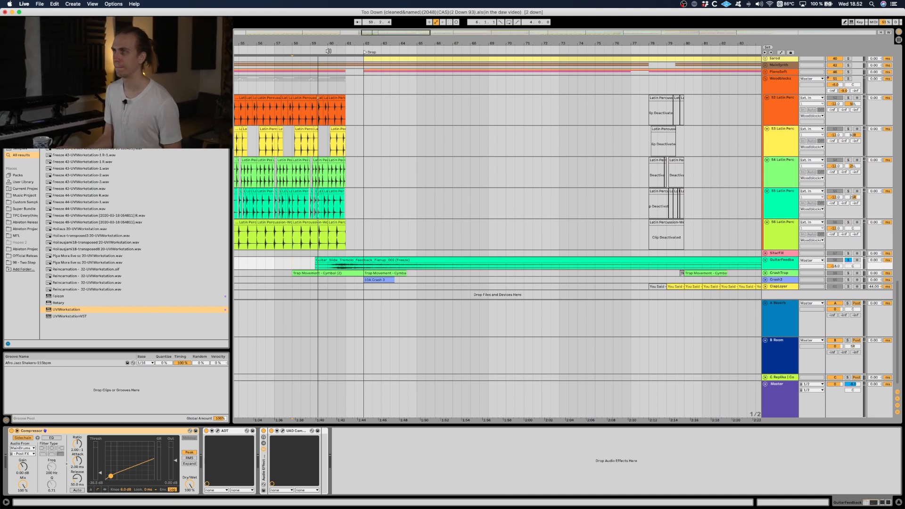
pyautogui.press('space')
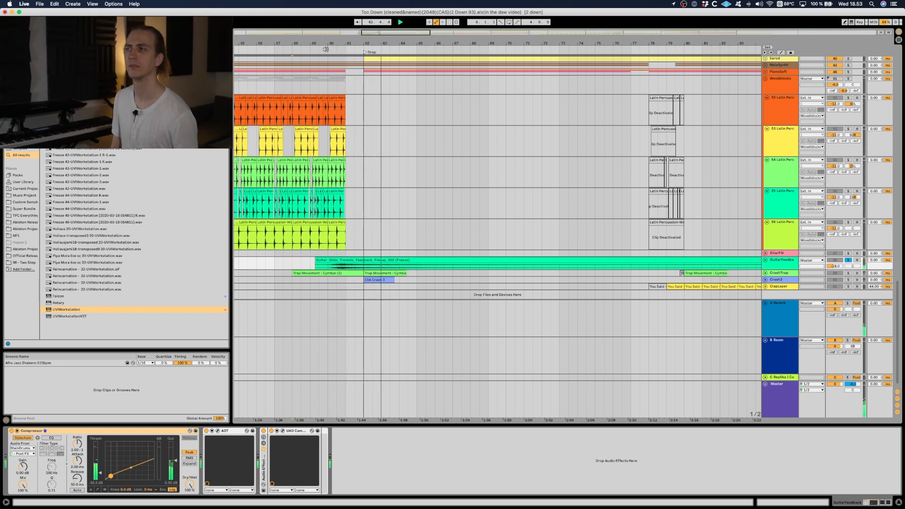
pyautogui.scroll(-1, 353, 172)
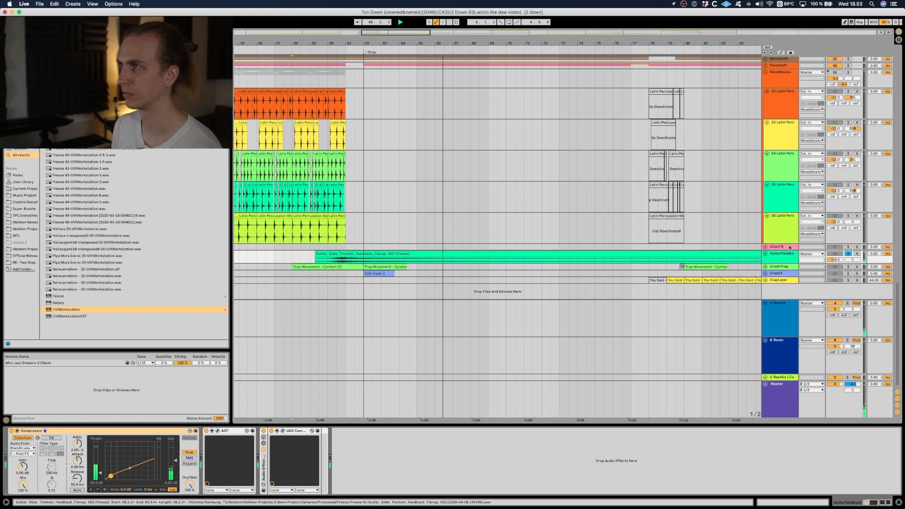
pyautogui.press('space')
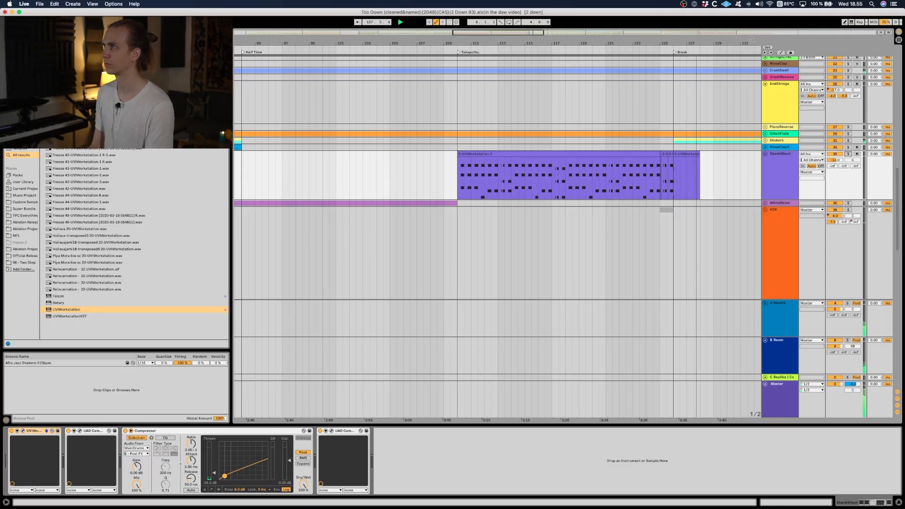
# Examine the tracks around the Break and Palette Cleanser sections during playback, including the CrashReverse effects, from the lead down to GlitchFlute.
pyautogui.moveTo(752, 40); pyautogui.dragTo(459, 21)
pyautogui.scroll(5, 509, 113)
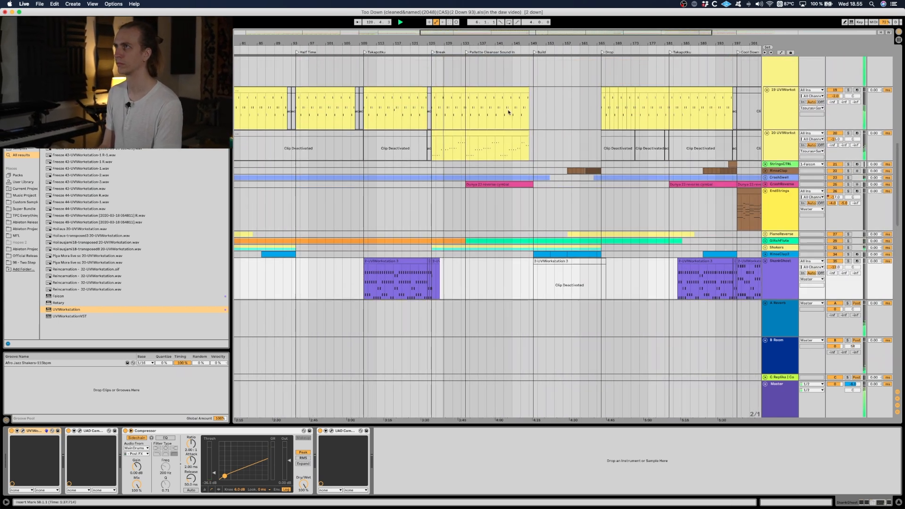
pyautogui.click(779, 185)
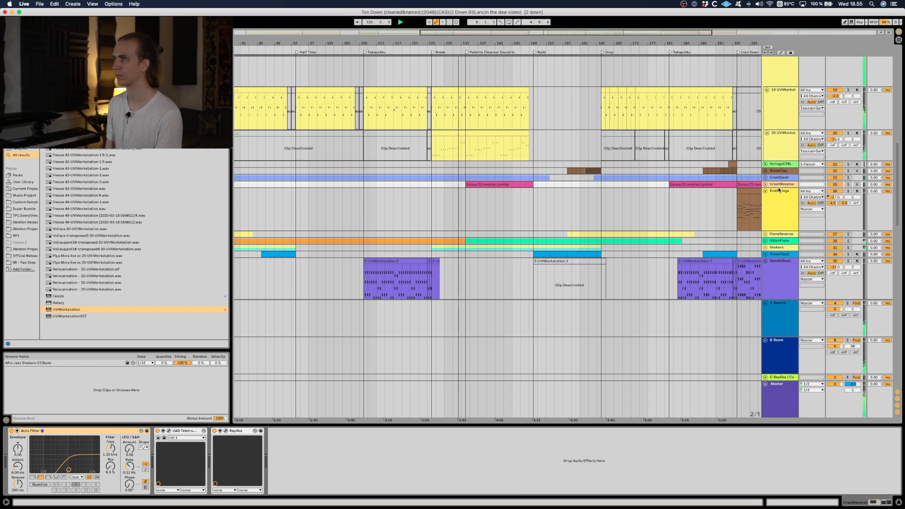
pyautogui.scroll(-10, 779, 189)
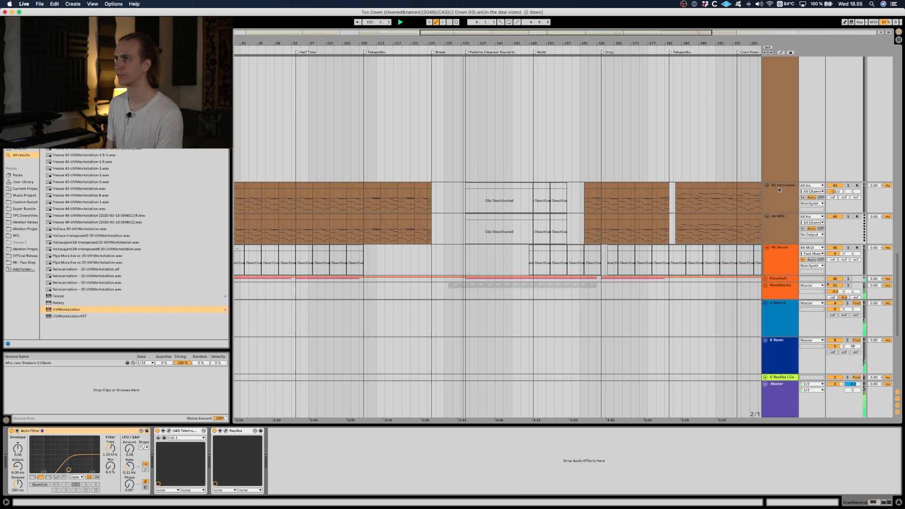
pyautogui.scroll(10, 779, 189)
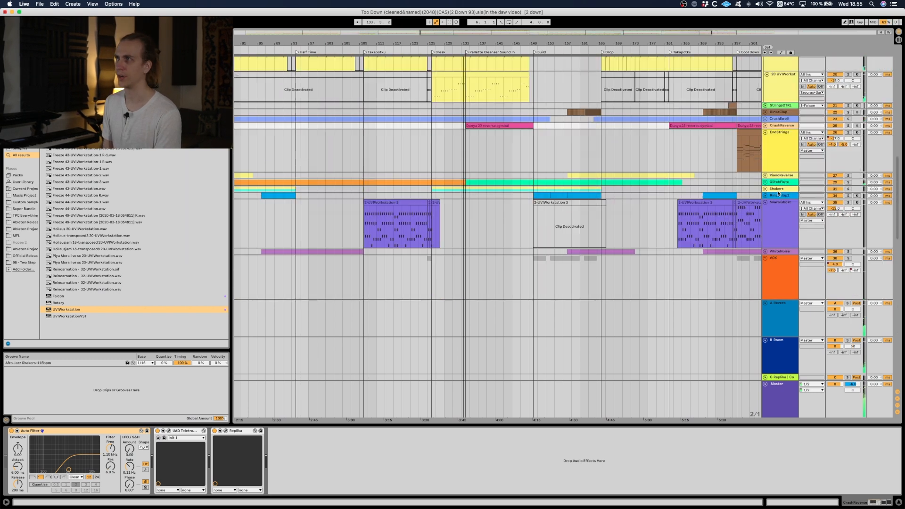
pyautogui.scroll(8, 778, 193)
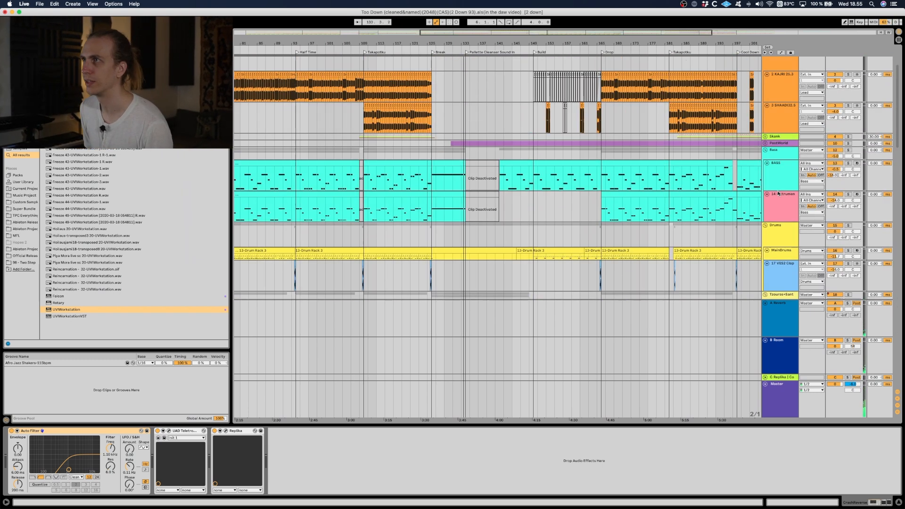
pyautogui.scroll(2, 779, 193)
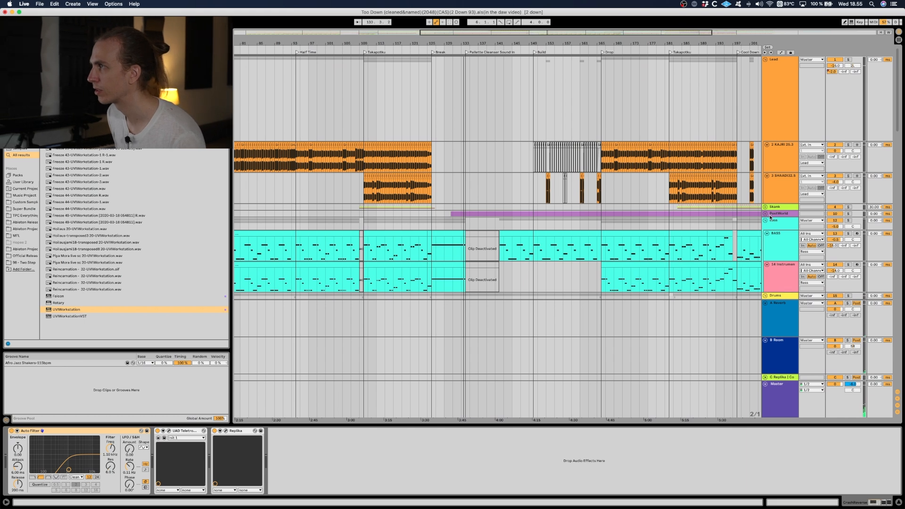
pyautogui.scroll(-4, 768, 230)
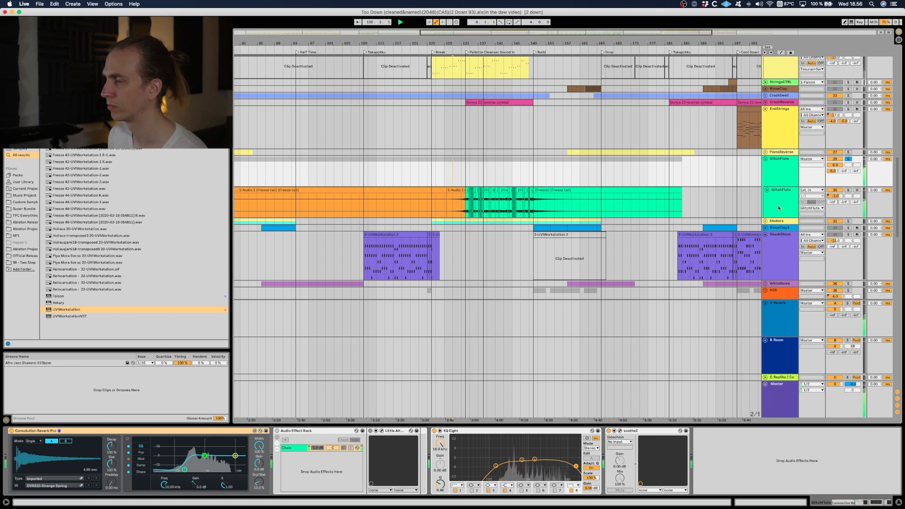
# Inspect the GlitchFlute group's effect chain and its soothe2 settings, then check the GlitchFlute audio track inside the group.
pyautogui.click(779, 183)
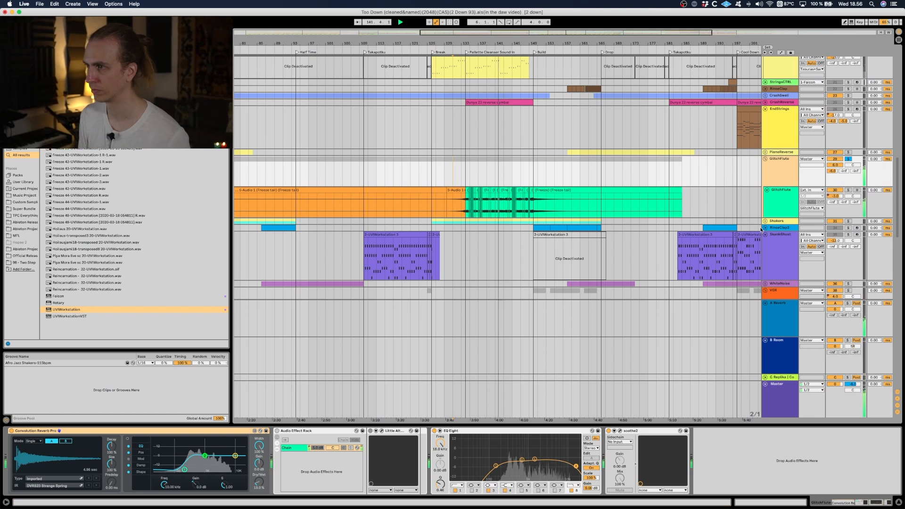
pyautogui.click(620, 432)
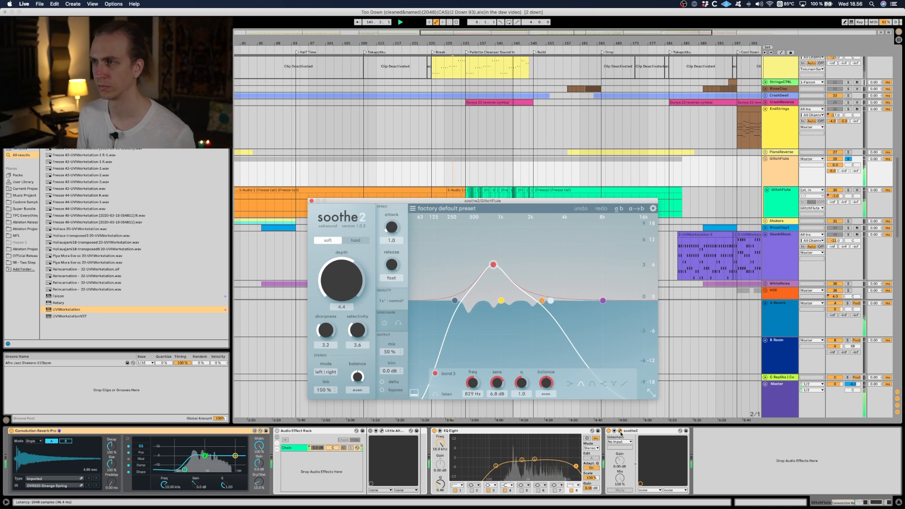
pyautogui.click(621, 432)
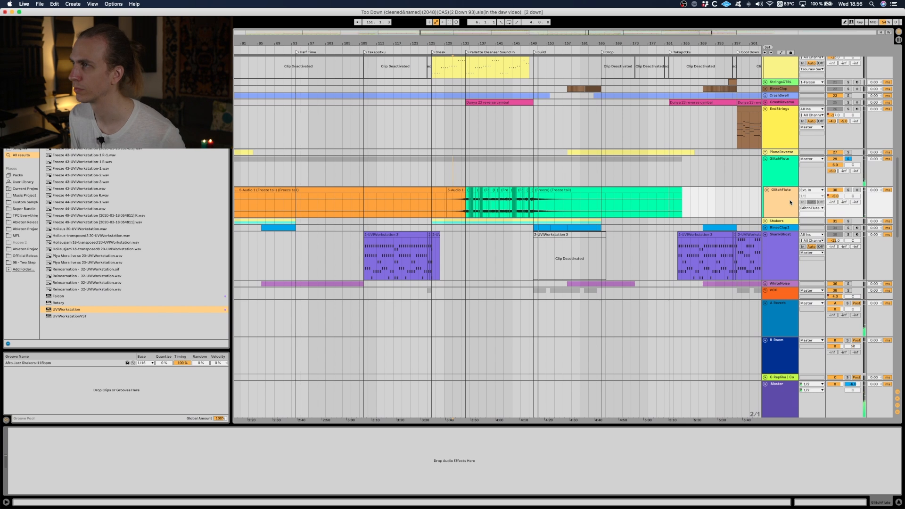
pyautogui.scroll(-1, 788, 174)
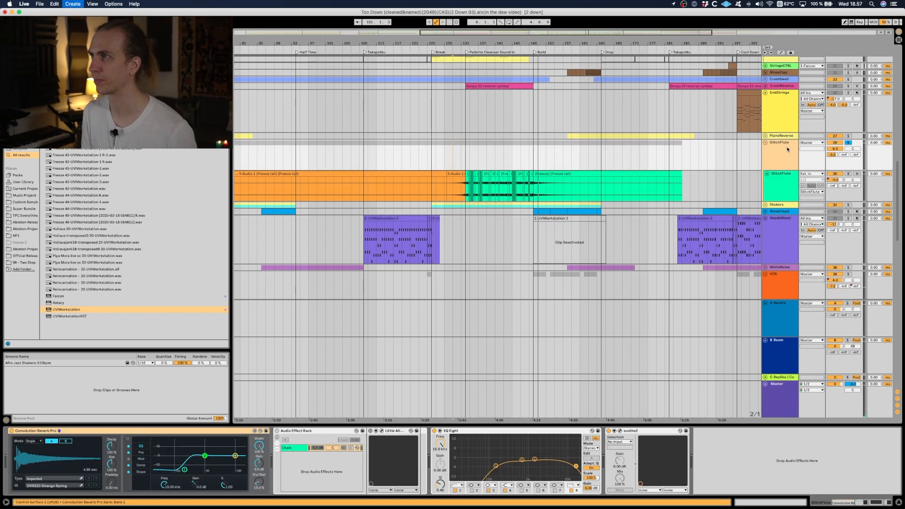
# Insert a new MIDI track below GlitchFlute, load UVIWorkstation on it and open the instrument's window.
pyautogui.press('super+shift+t')
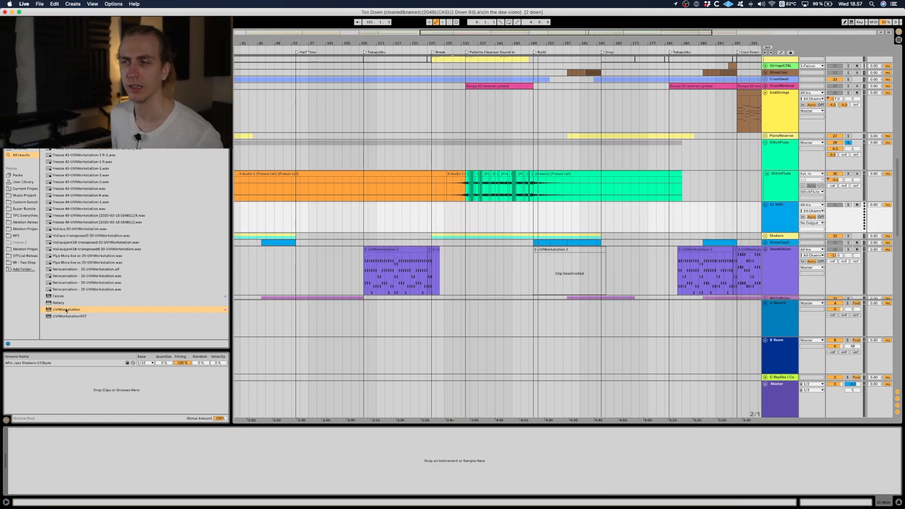
pyautogui.moveTo(66, 310); pyautogui.dragTo(110, 320)
pyautogui.moveTo(71, 451); pyautogui.dragTo(70, 450)
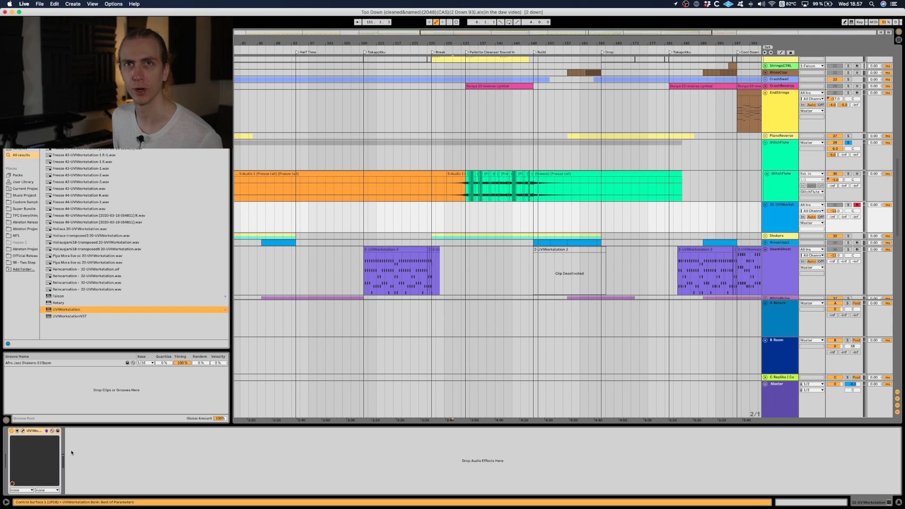
pyautogui.click(24, 431)
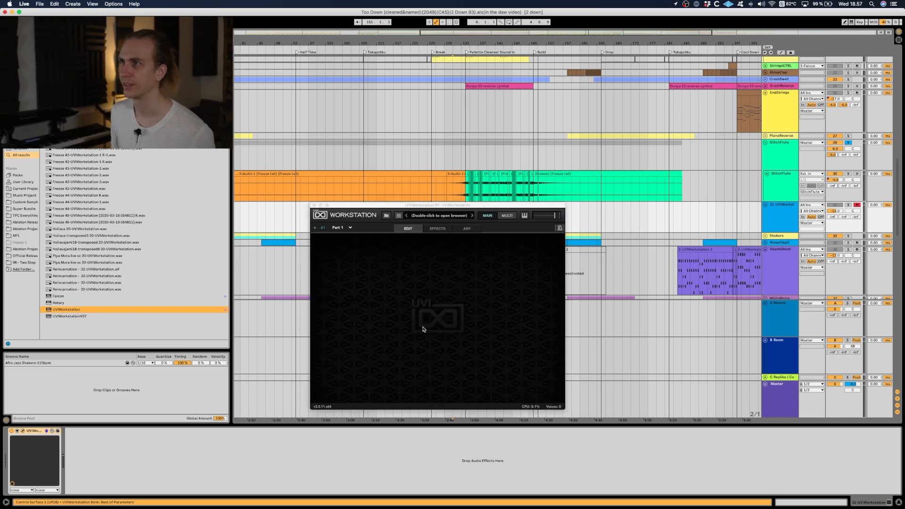
pyautogui.moveTo(457, 207); pyautogui.dragTo(488, 152)
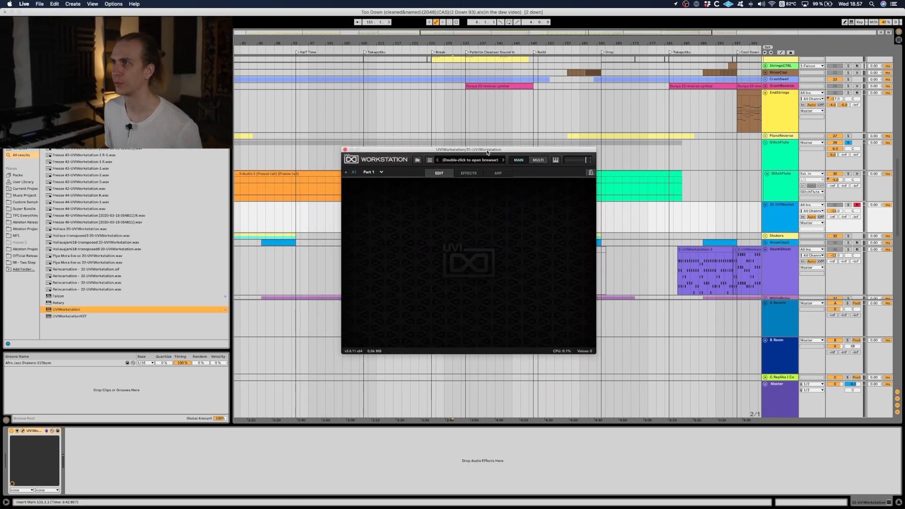
# Browse the World Suite soundbank by region to the Aboriginal Flute presets under Australia.
pyautogui.doubleClick(473, 160)
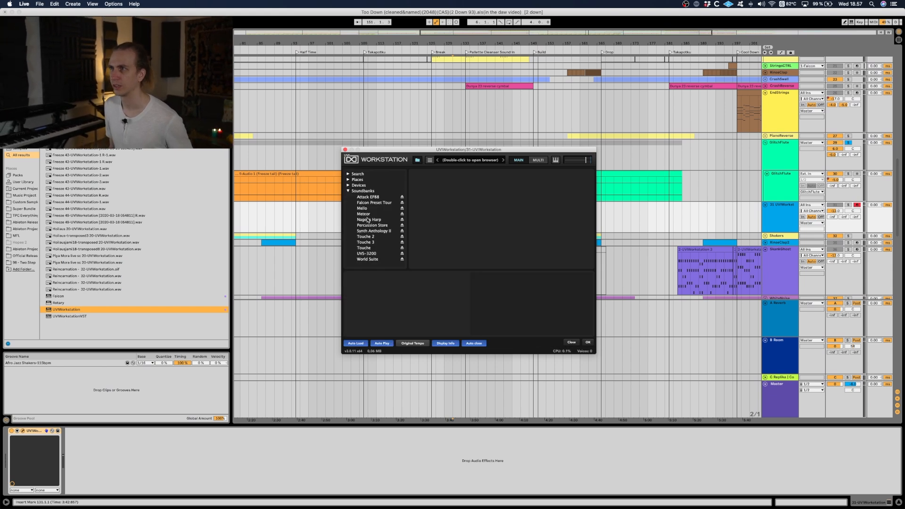
pyautogui.click(367, 259)
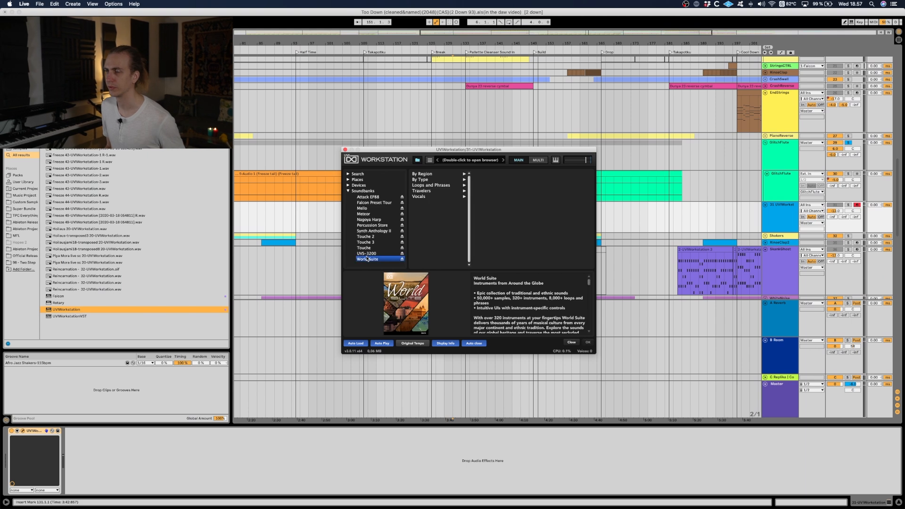
pyautogui.click(429, 175)
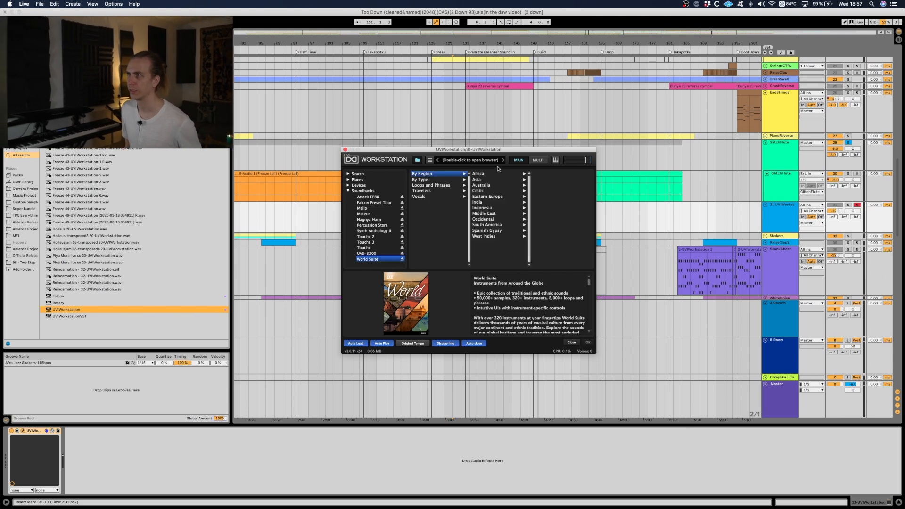
pyautogui.click(493, 186)
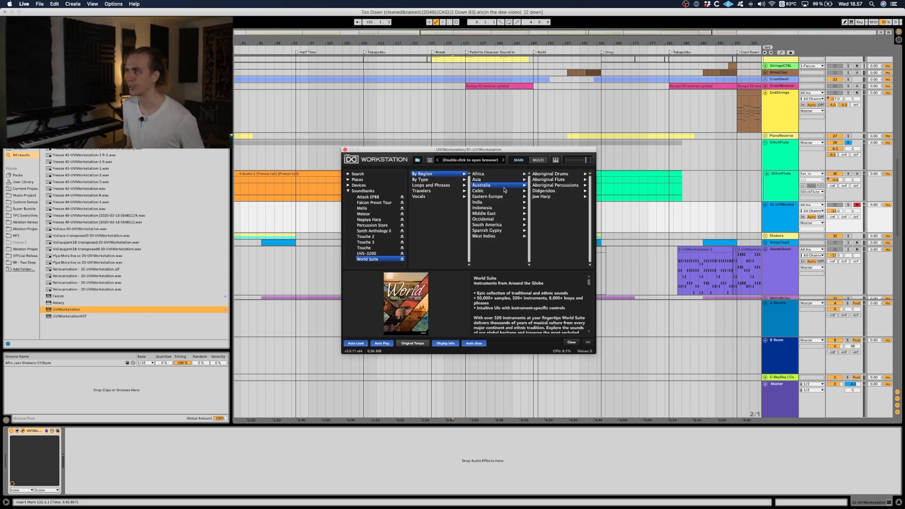
pyautogui.click(549, 180)
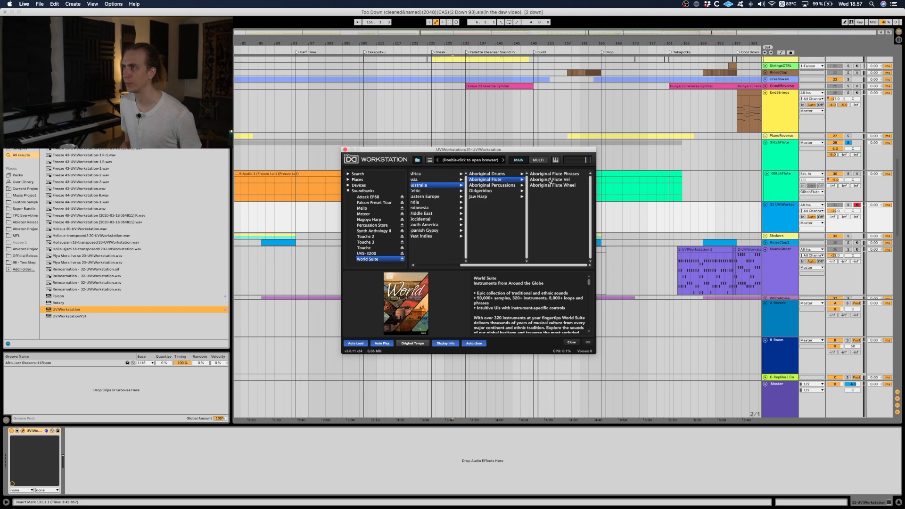